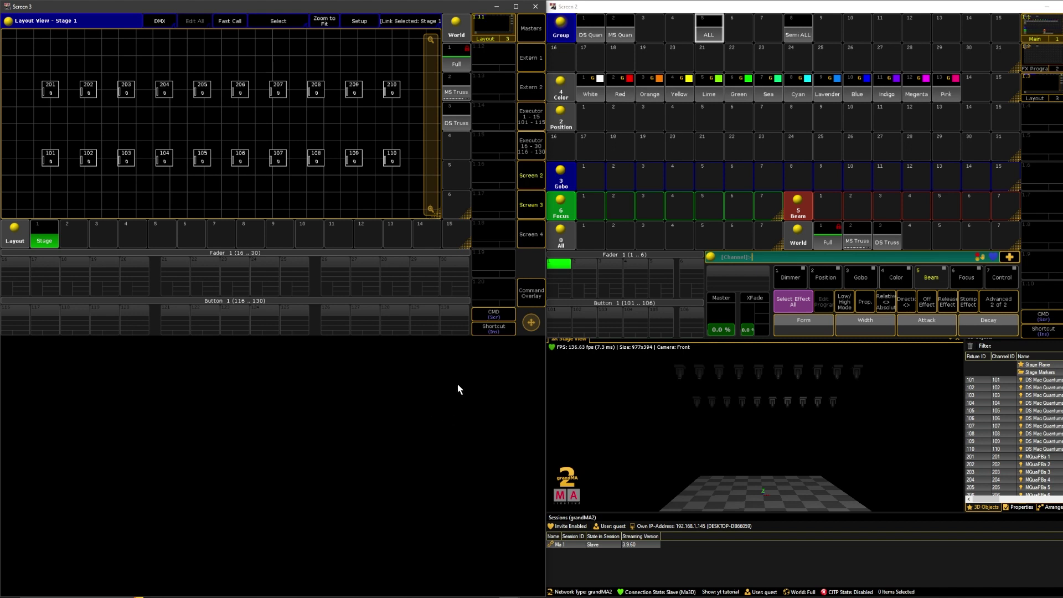
- Select the MS Quan group and turn on highlight for its fixtures
left_click(613, 35)
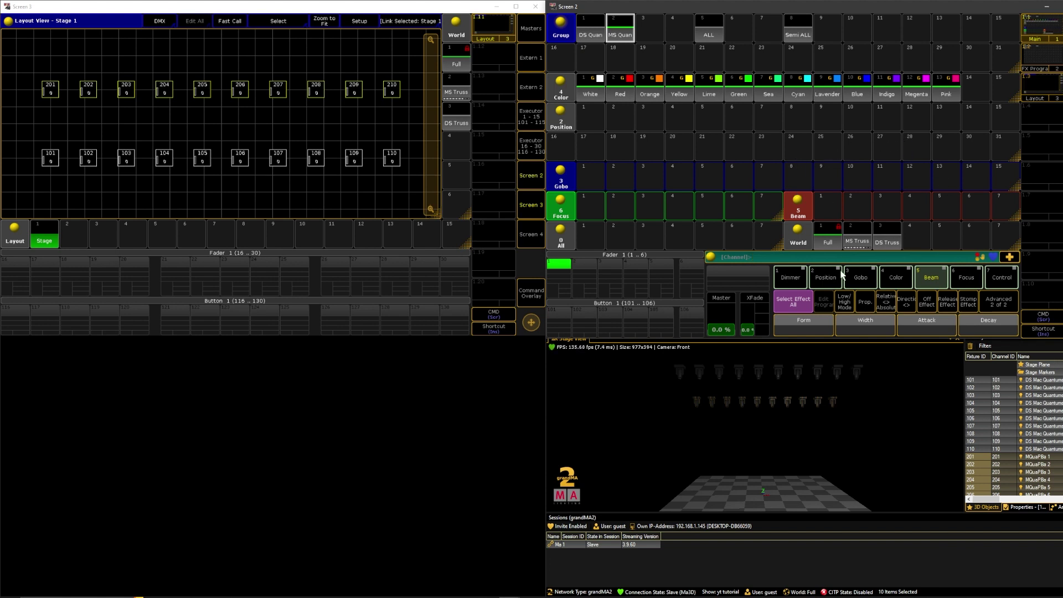
left_click(1062, 294)
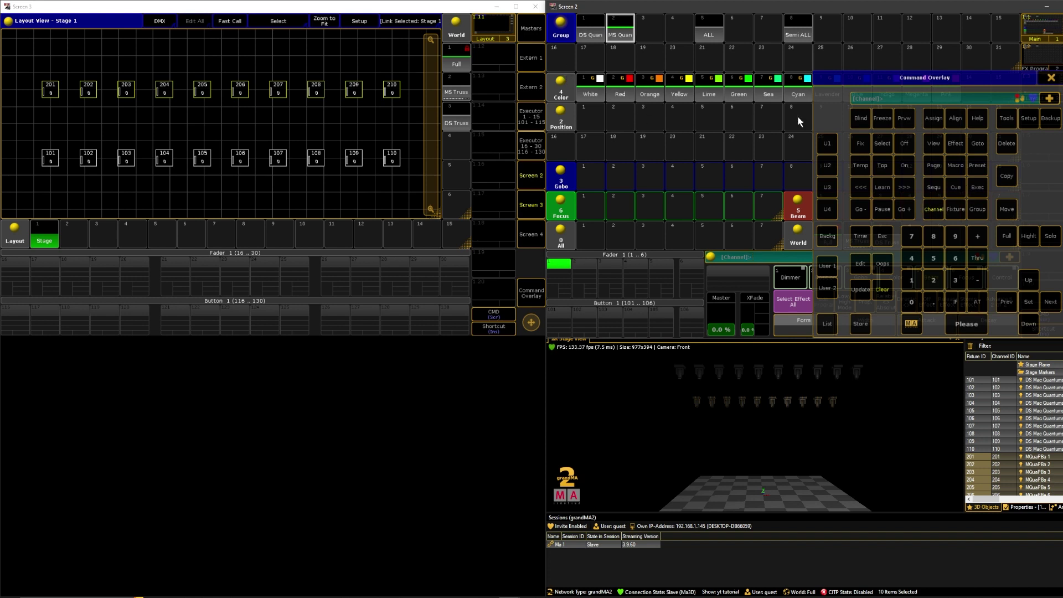
left_click(1026, 233)
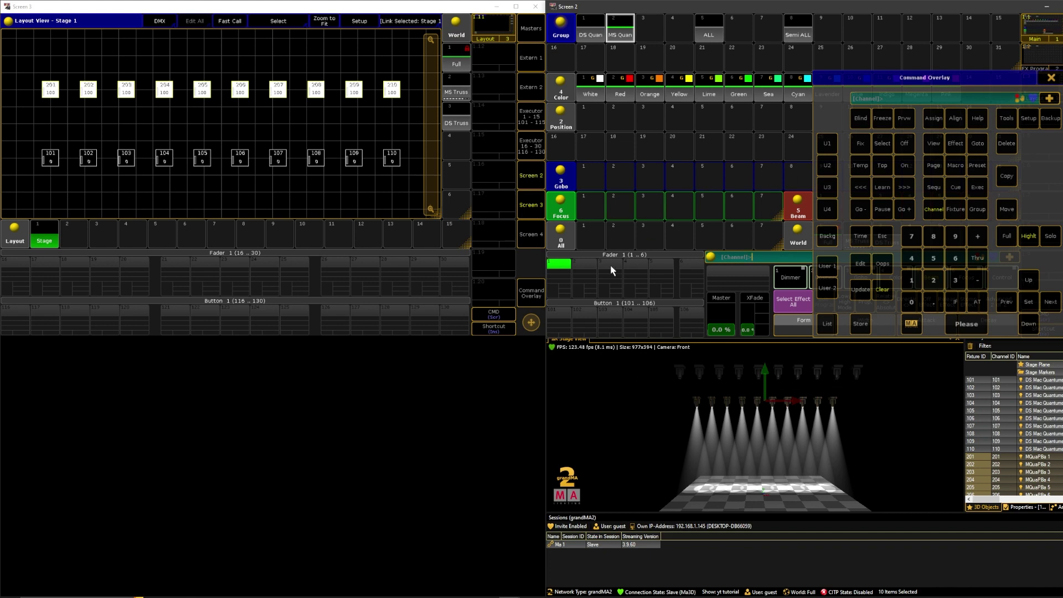
left_click(1051, 78)
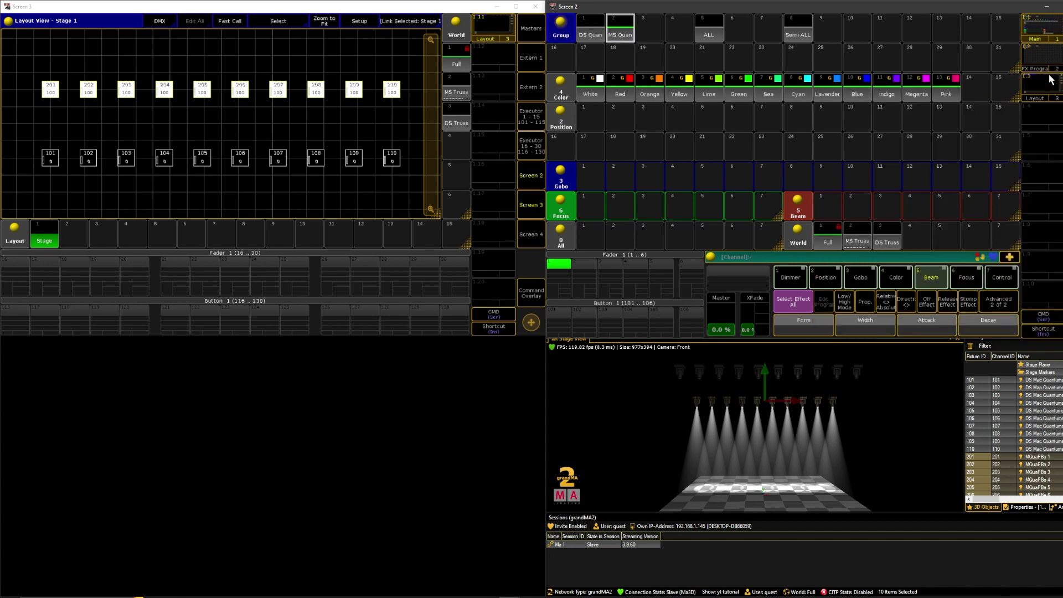
- Set the tilt of the MS Quan fixtures to -40 in the position attributes
left_click(833, 280)
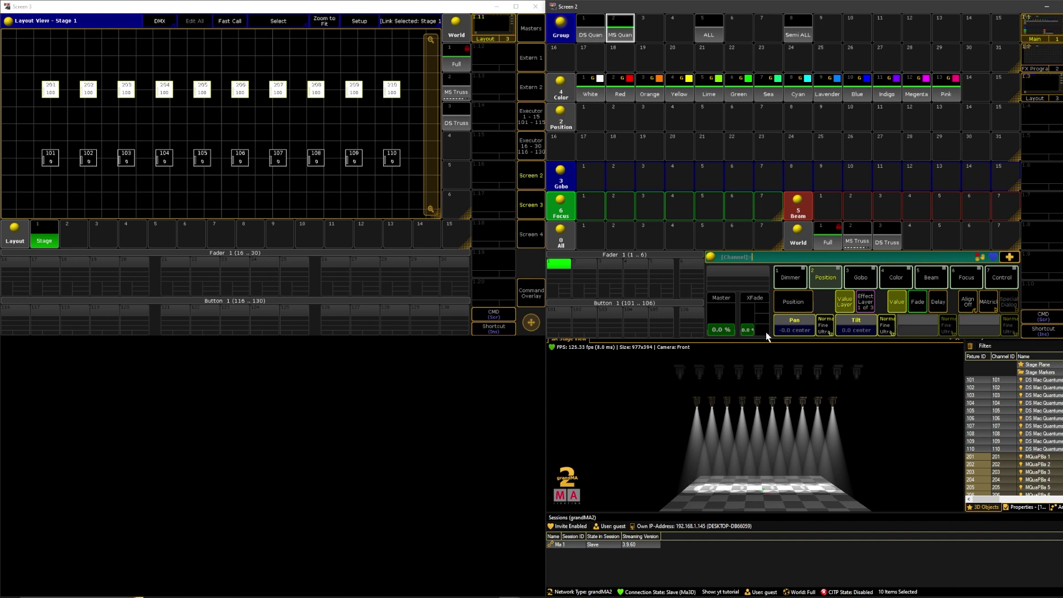
left_click(858, 331)
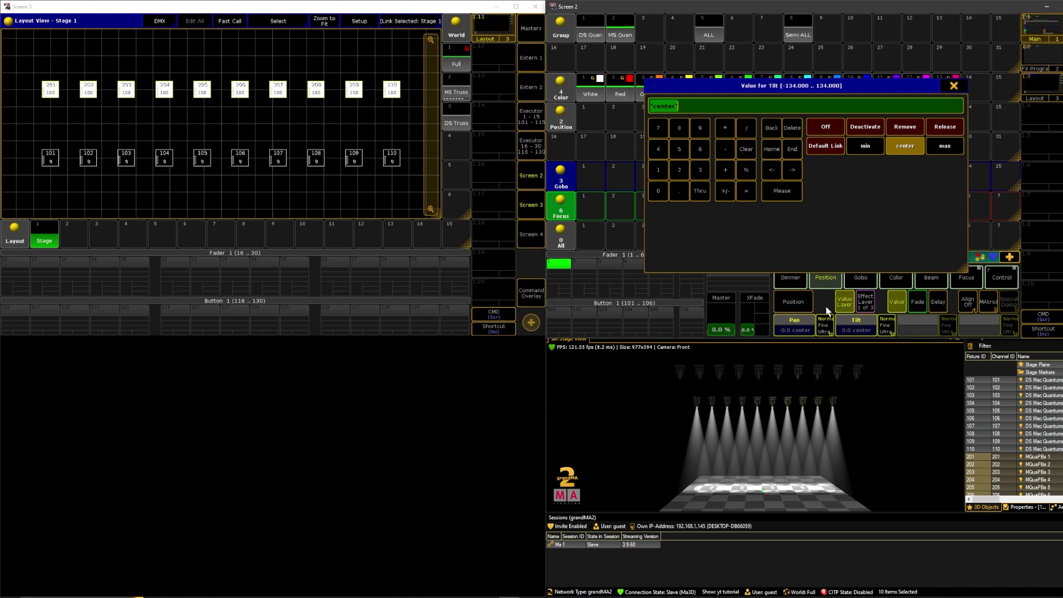
key("BackSpace")
type("-40+")
key("Return")
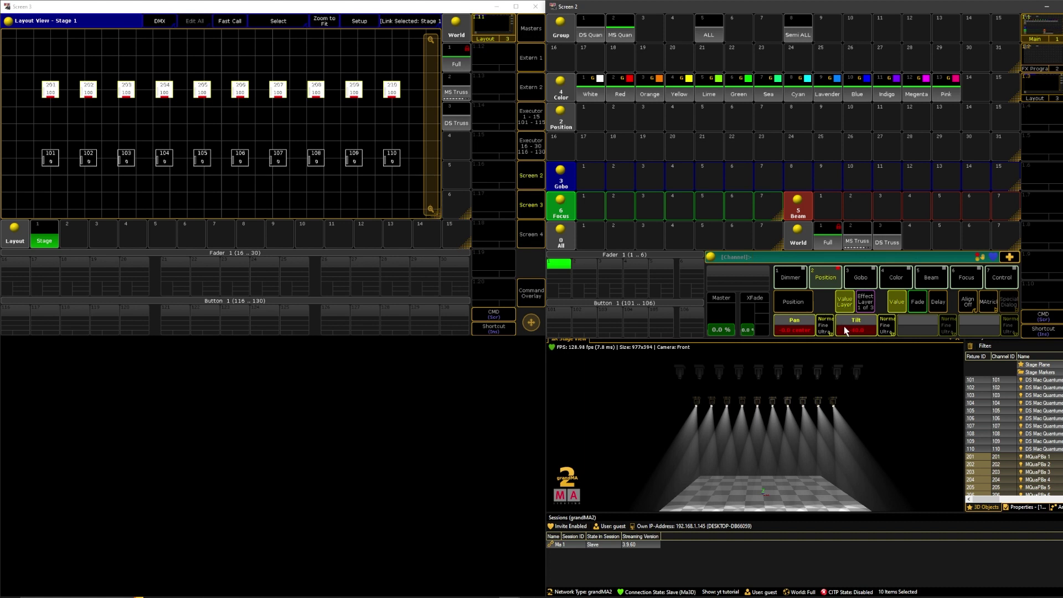
- Set the MS Quan fixtures' tilt to -80 and their pan to 45
left_click(851, 331)
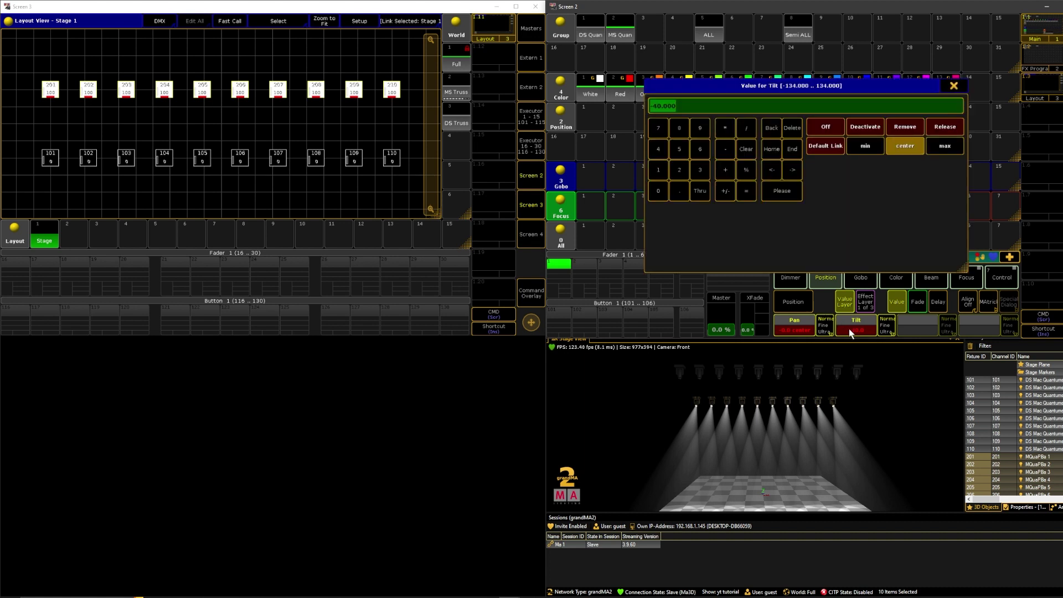
type("-")
type("80")
key("Return")
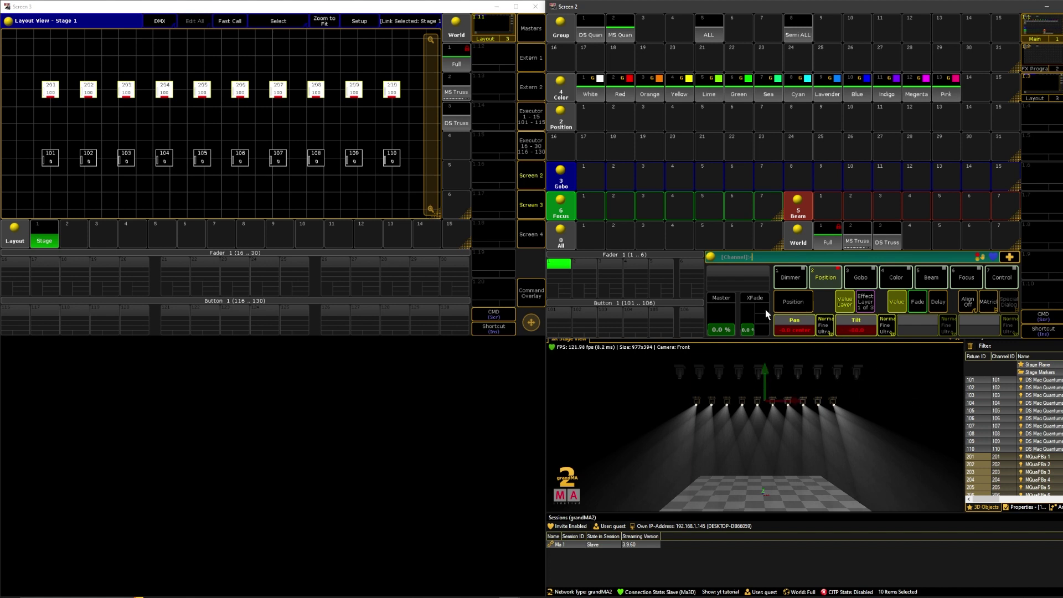
left_click(801, 328)
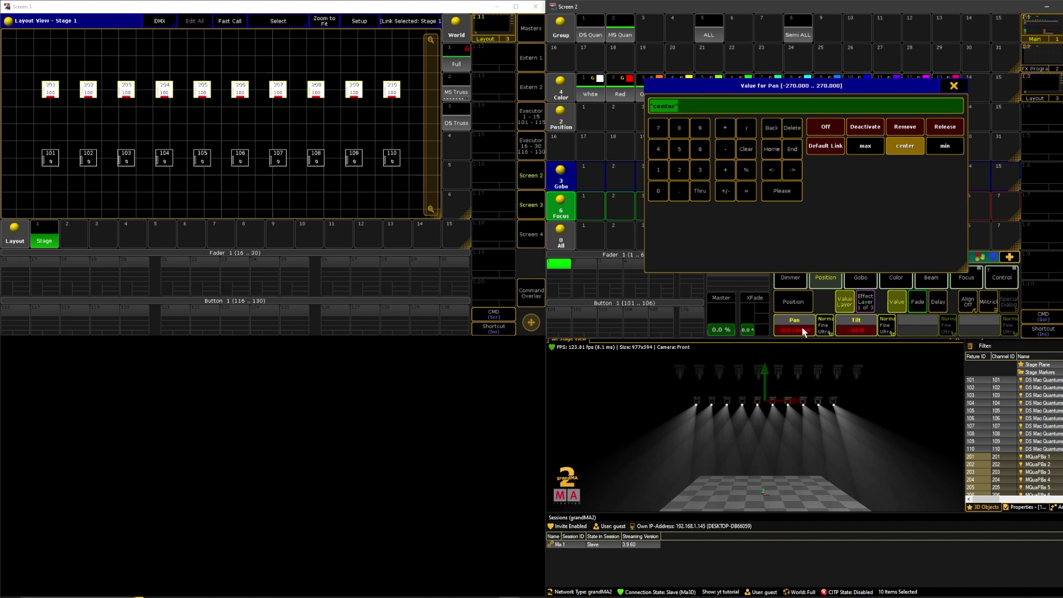
type("45")
key("Return")
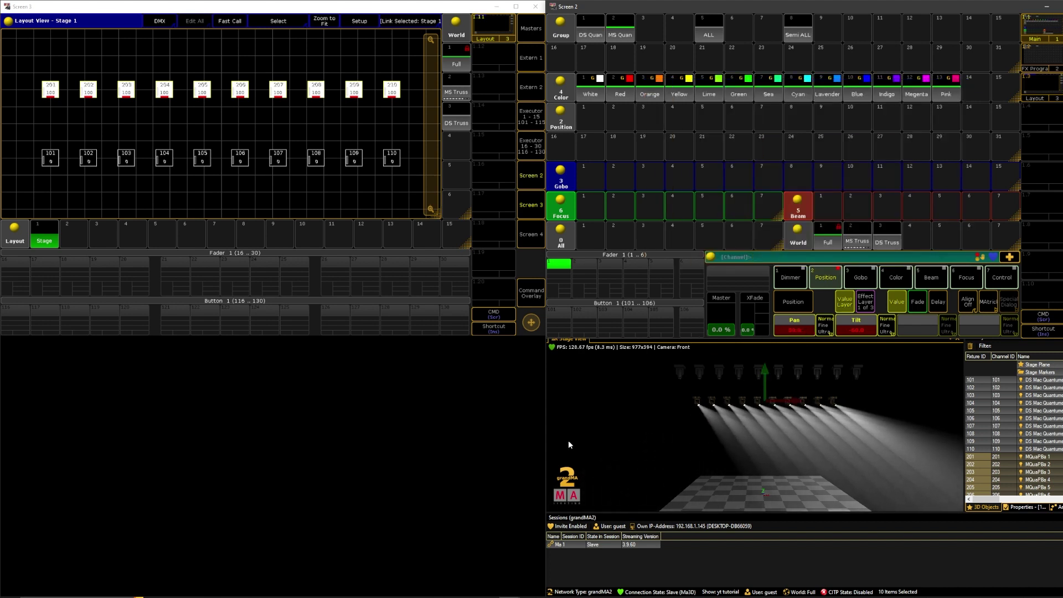
- Store the current pan and tilt as position preset 1 and label it "Up Right"
left_click(1059, 295)
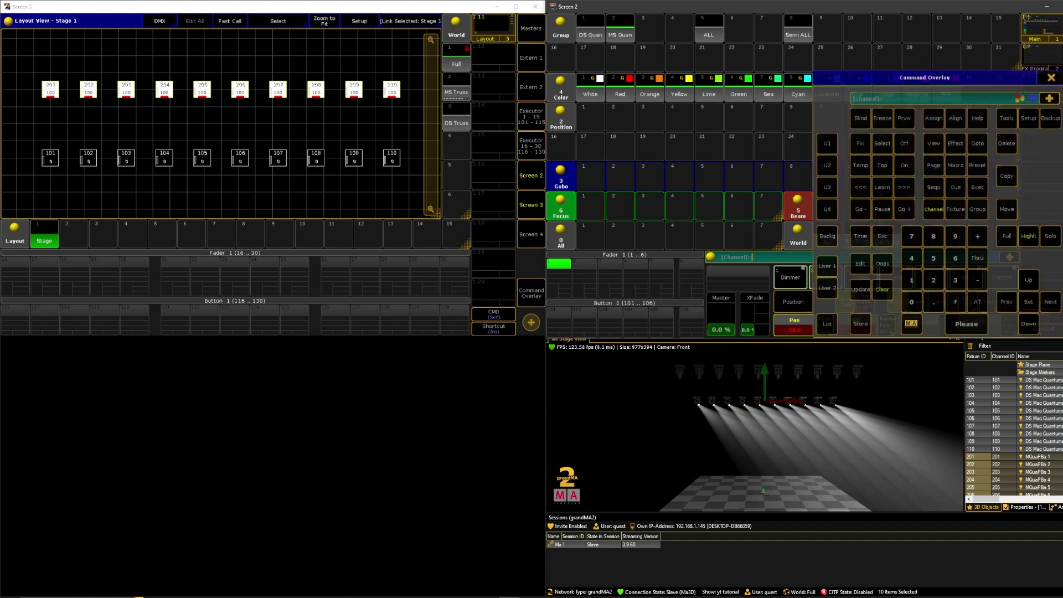
left_click(861, 323)
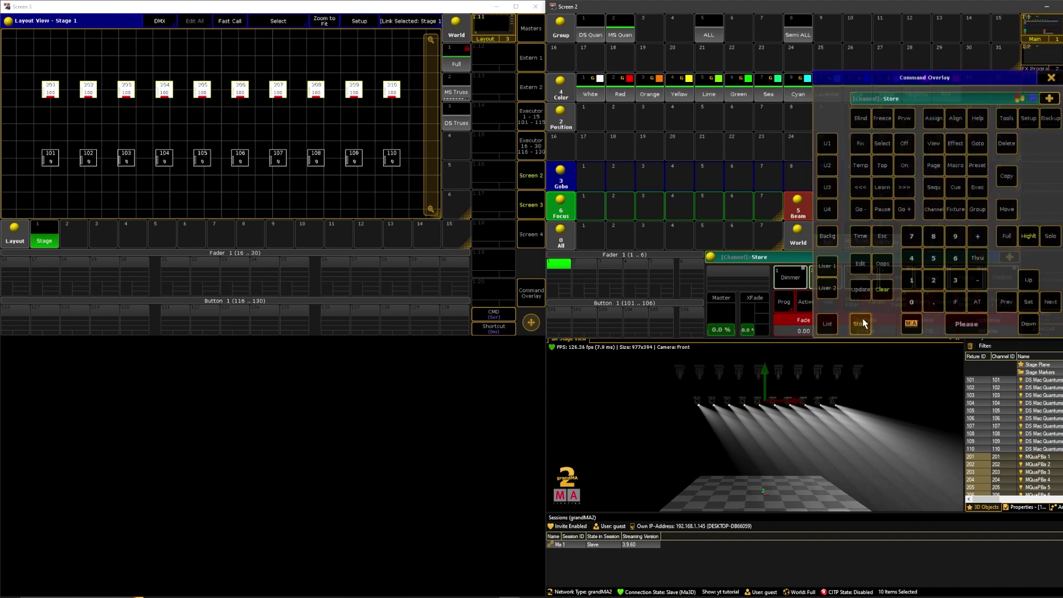
left_click(585, 111)
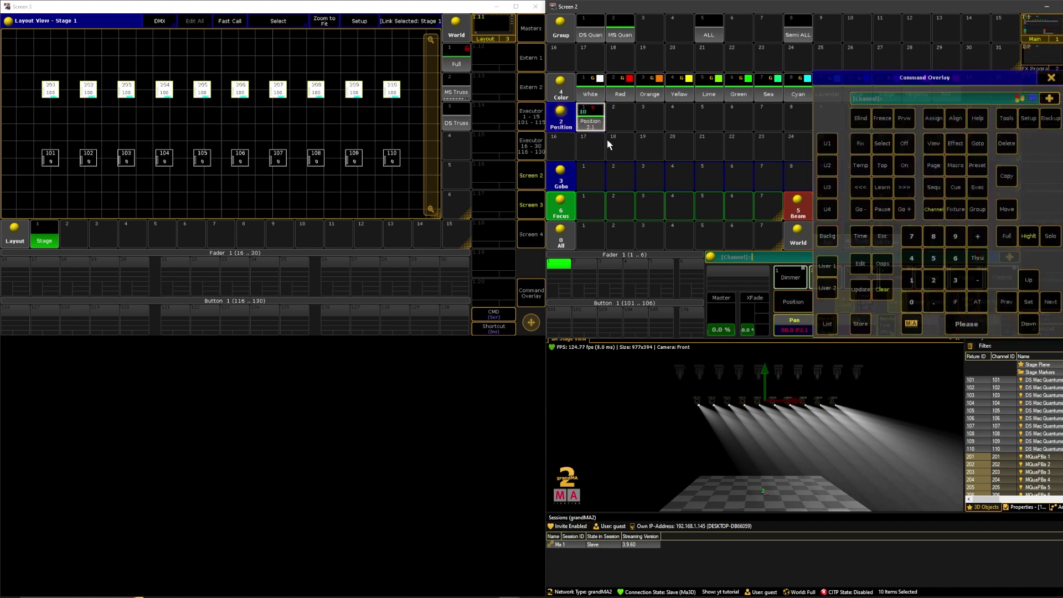
left_click(592, 120)
right_click(592, 120)
type("Up Right")
key("Return")
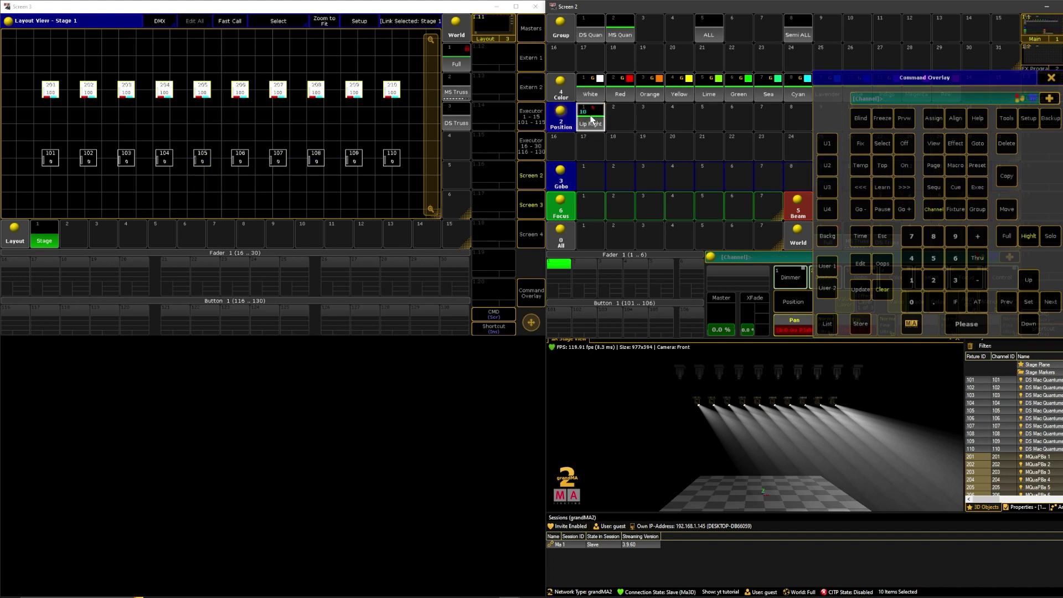
- Relabel position preset 1 as "Aud Right" and clear the programmer
right_click(592, 120)
type("Aud")
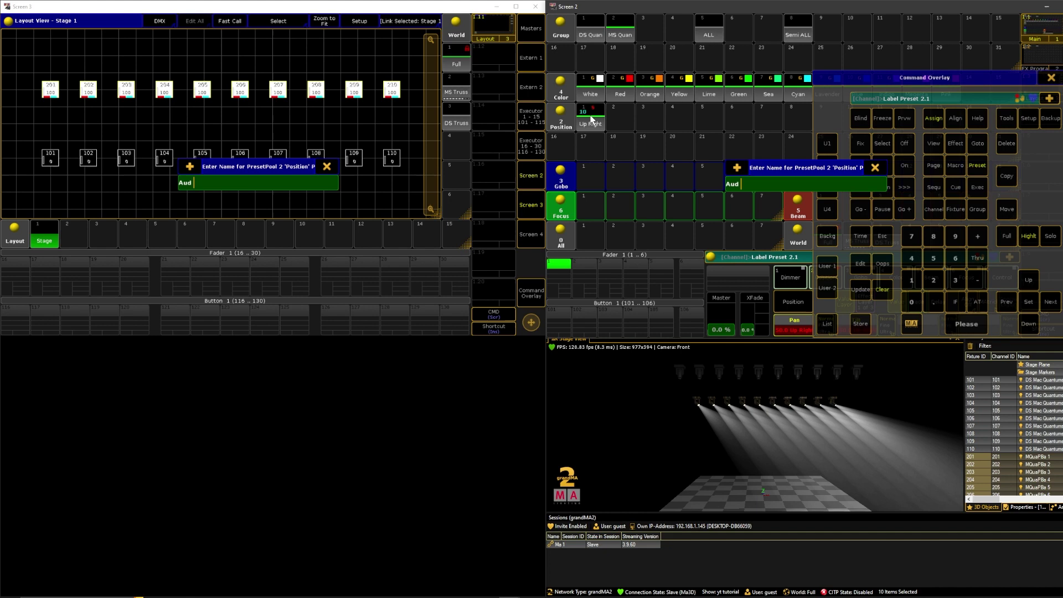
type(" Right")
key("Return")
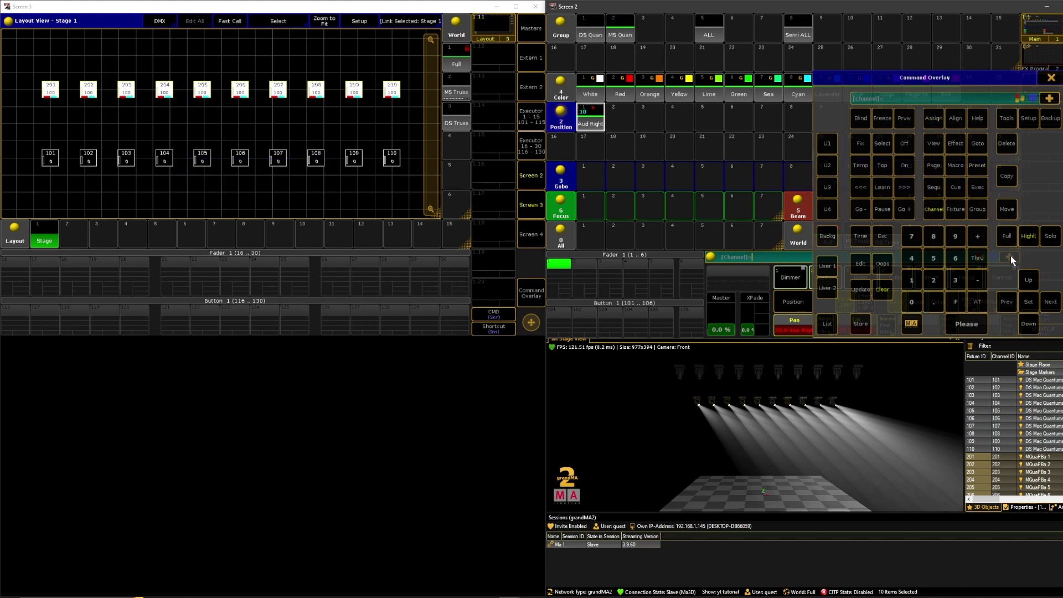
left_click(884, 290)
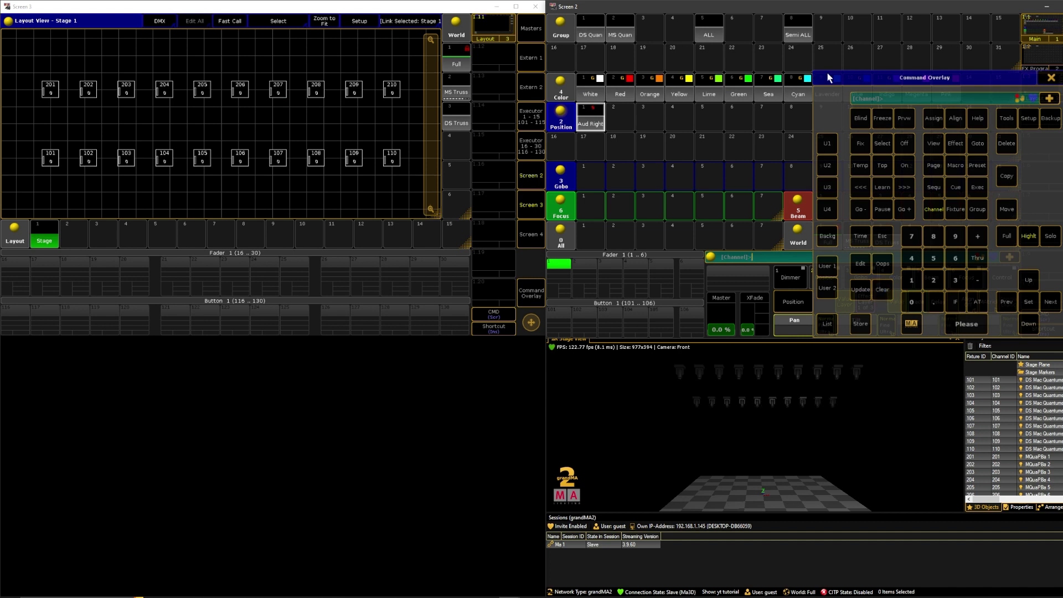
left_click(1051, 78)
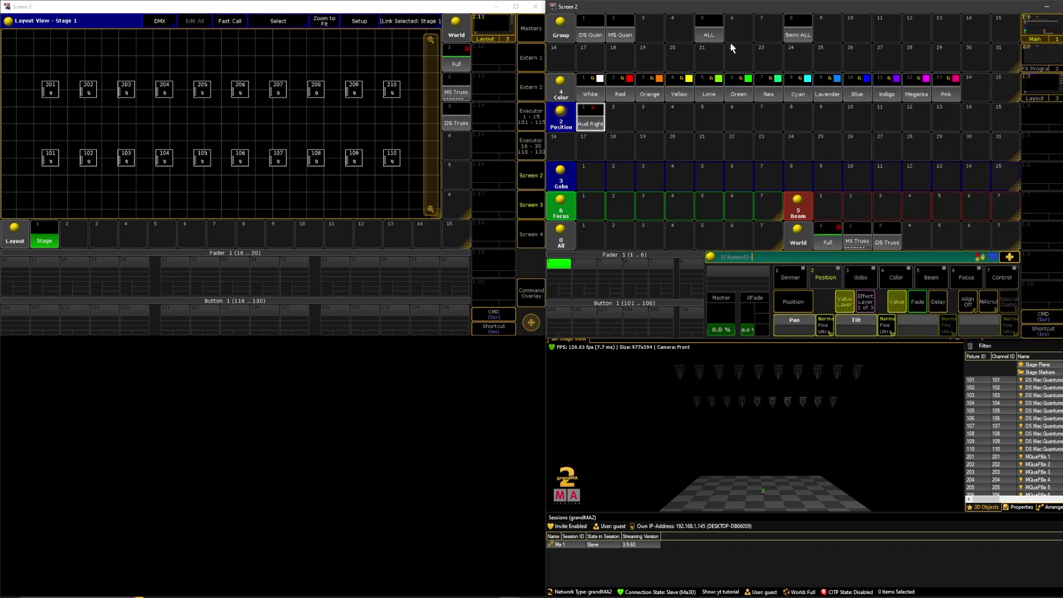
left_click(707, 33)
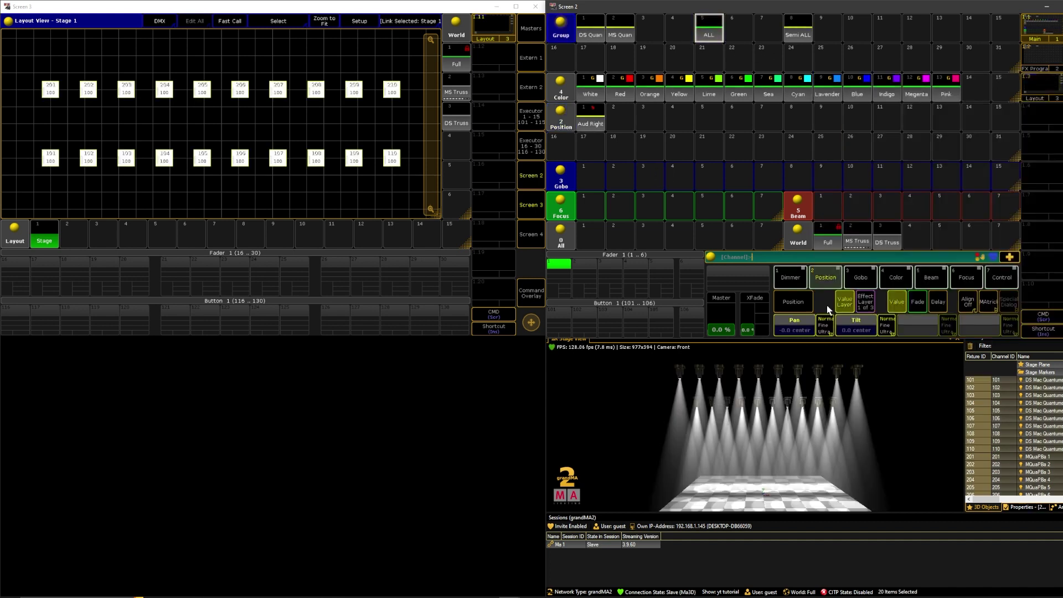
left_click(856, 328)
type("-60")
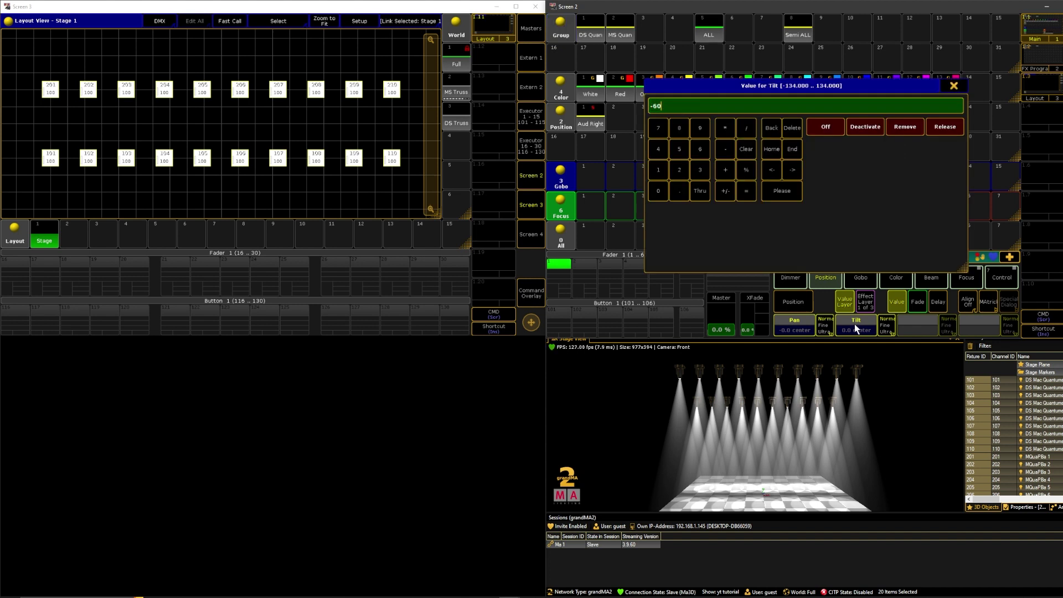
key("Return")
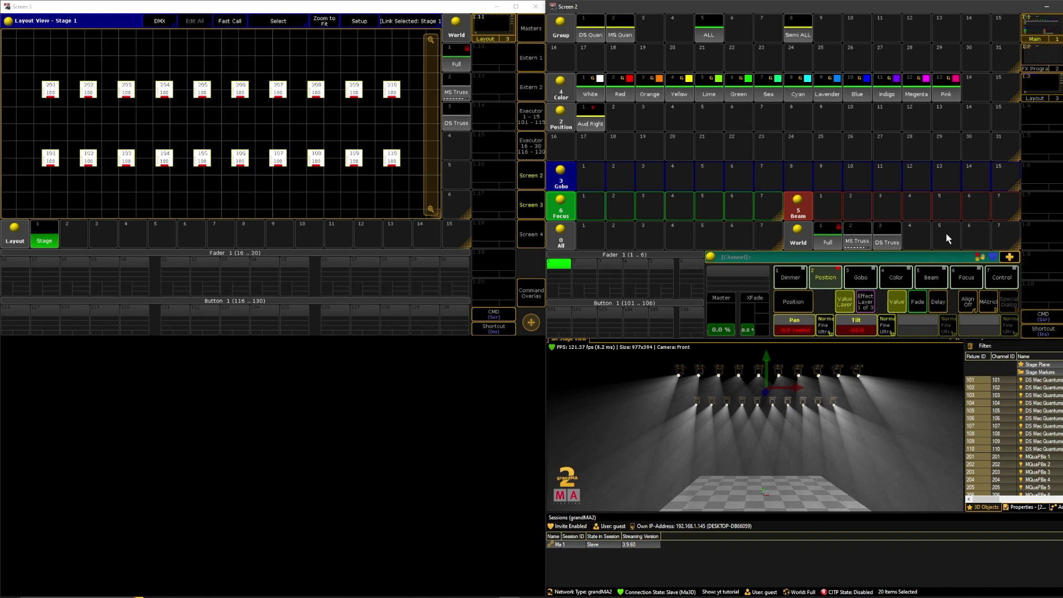
left_click(1060, 297)
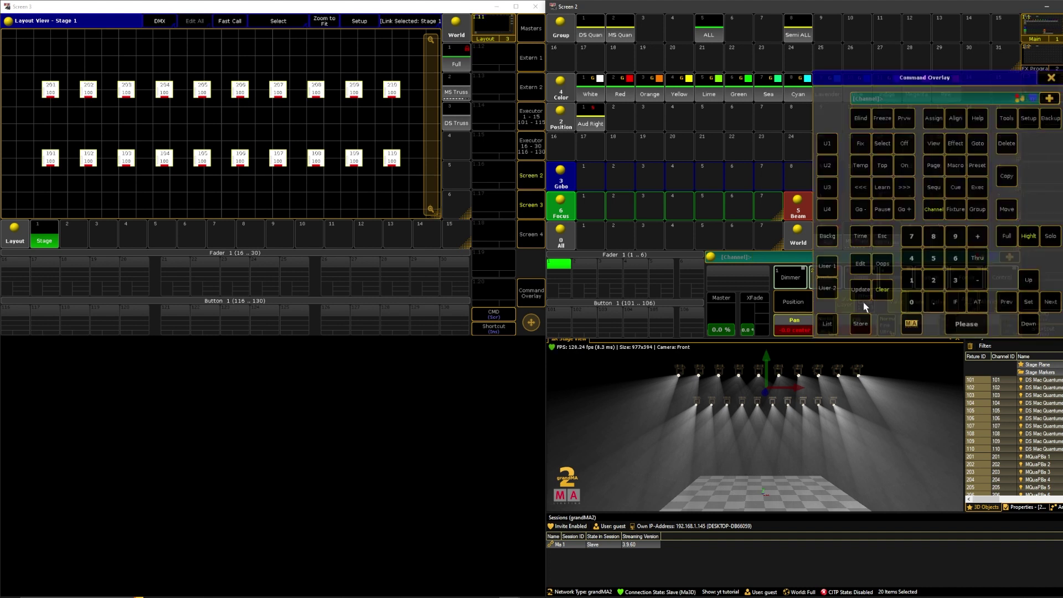
left_click(881, 284)
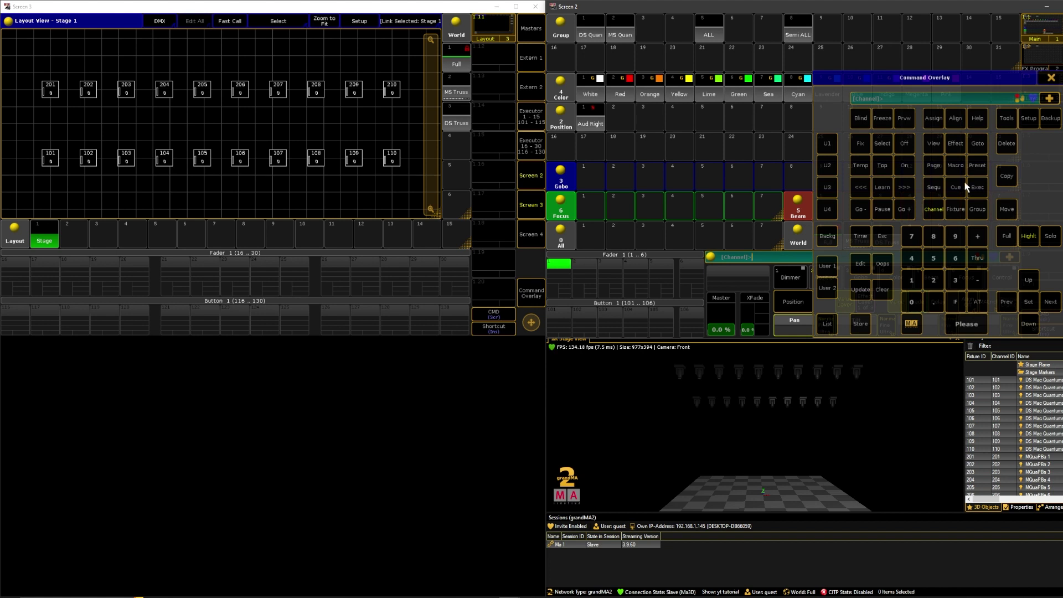
type("-")
left_click(883, 290)
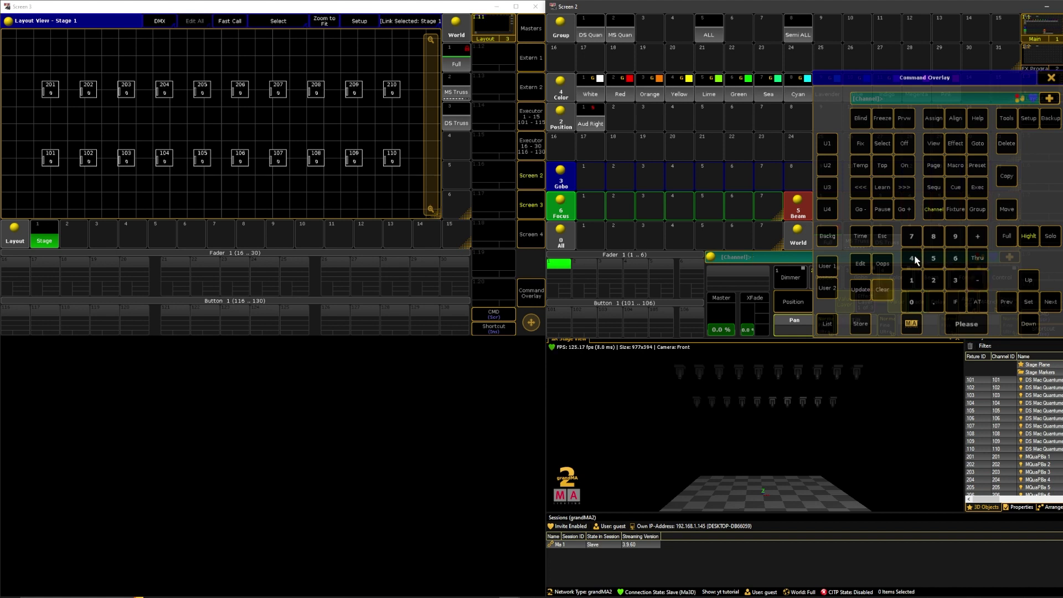
left_click(1052, 78)
- Select the MS Quan group and set its tilt to -60 and pan to -30
left_click(621, 31)
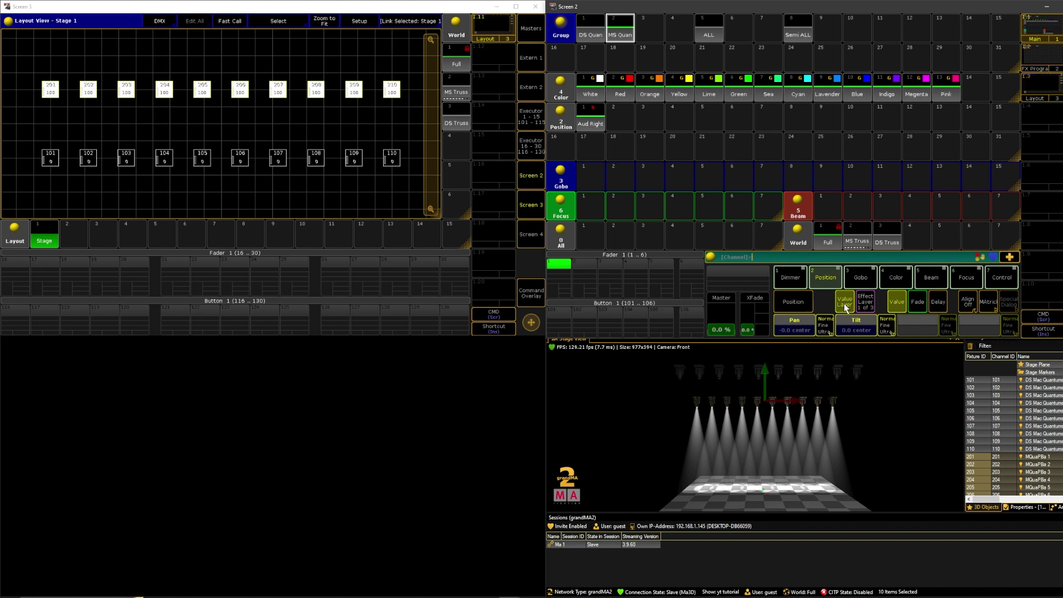
left_click(857, 324)
type("60")
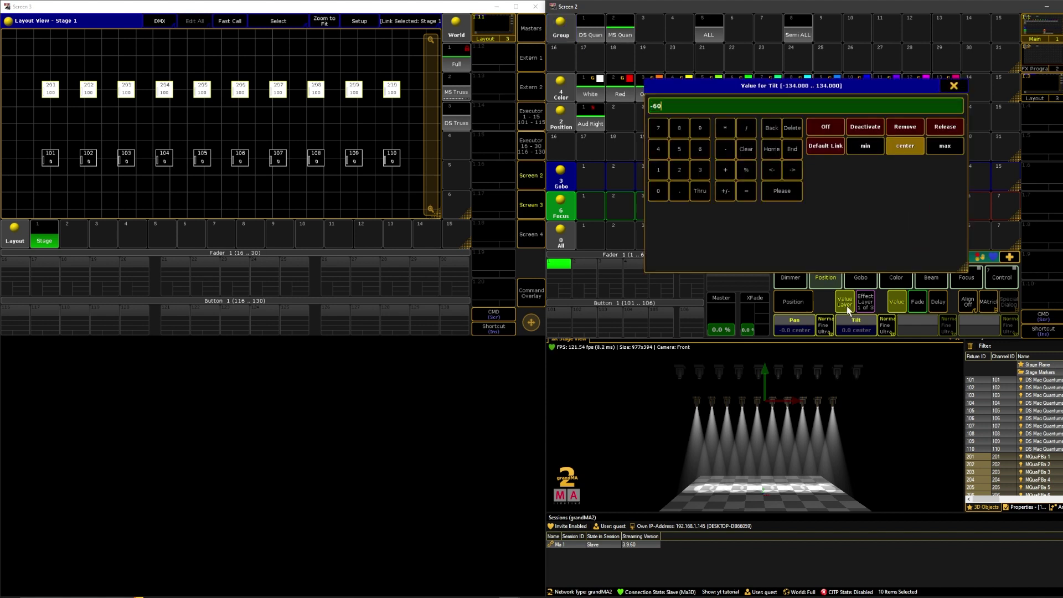
key("Return")
left_click(801, 330)
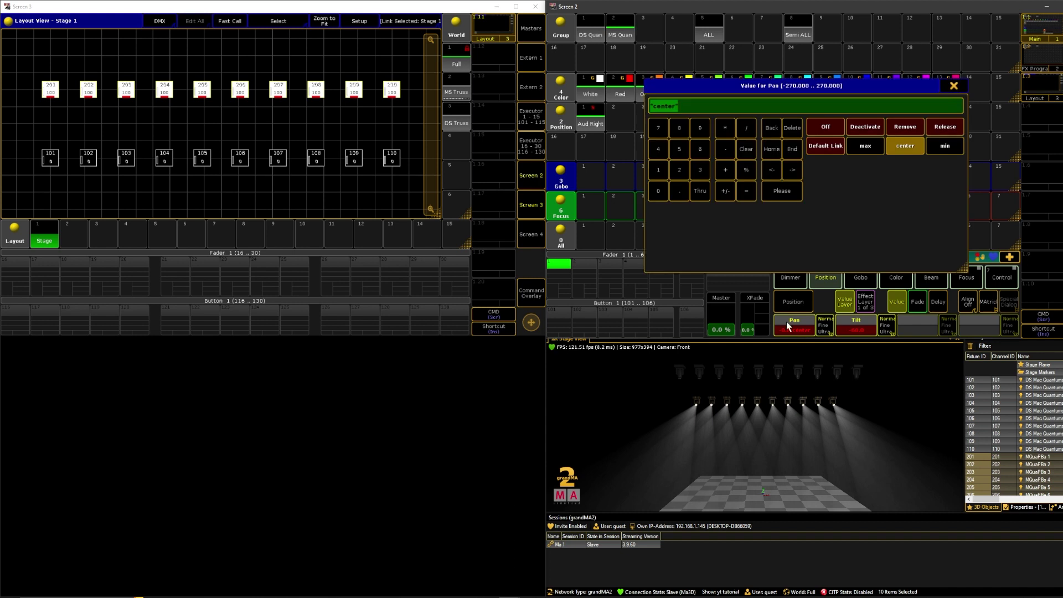
type("-30")
key("Return")
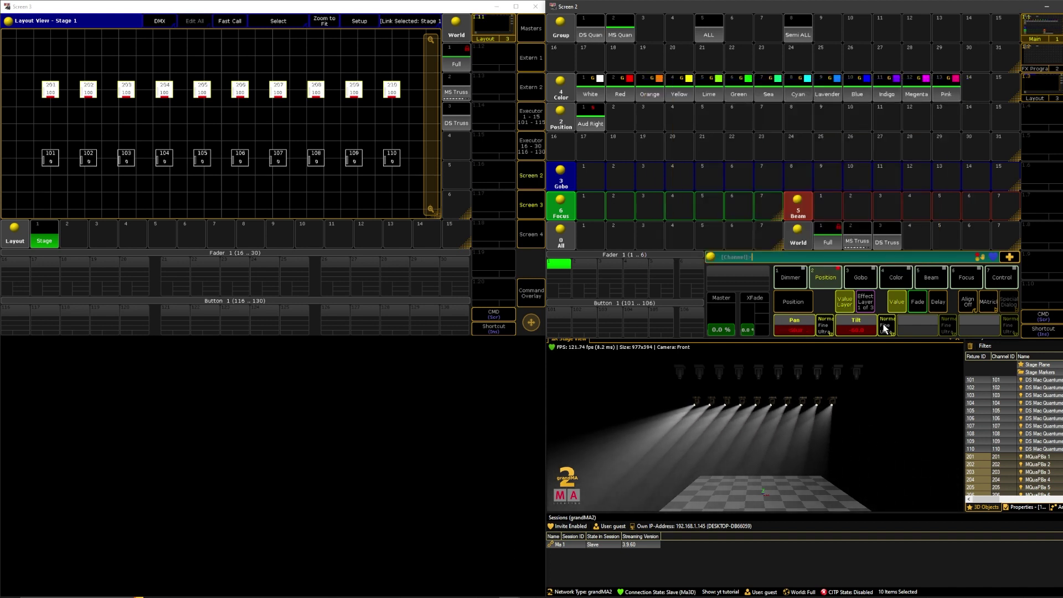
- Store the current pan and tilt as position preset 2 and label it "Aud Left"
left_click(1043, 317)
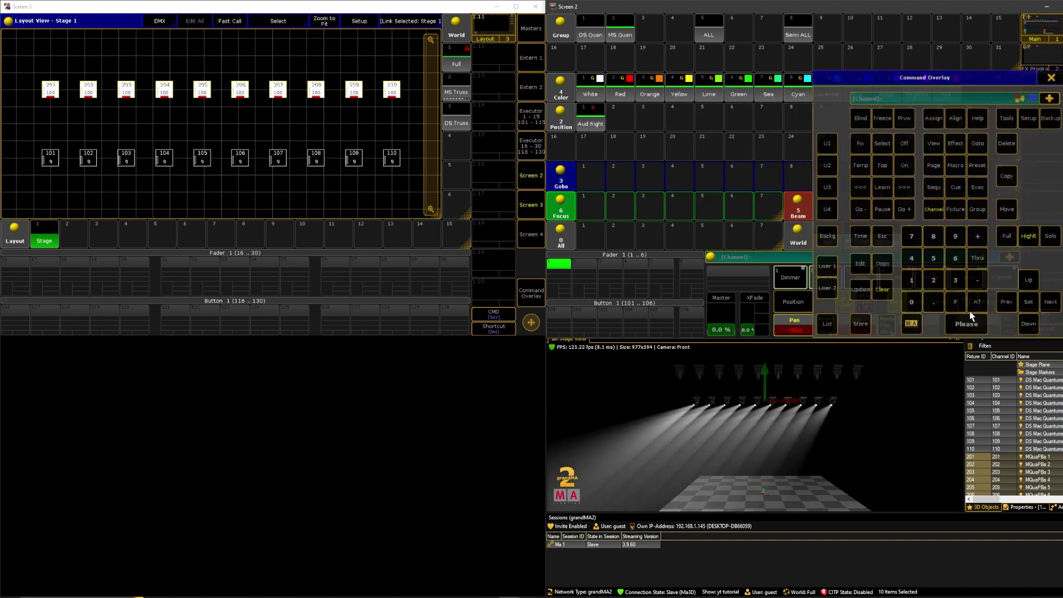
left_click(861, 323)
left_click(620, 119)
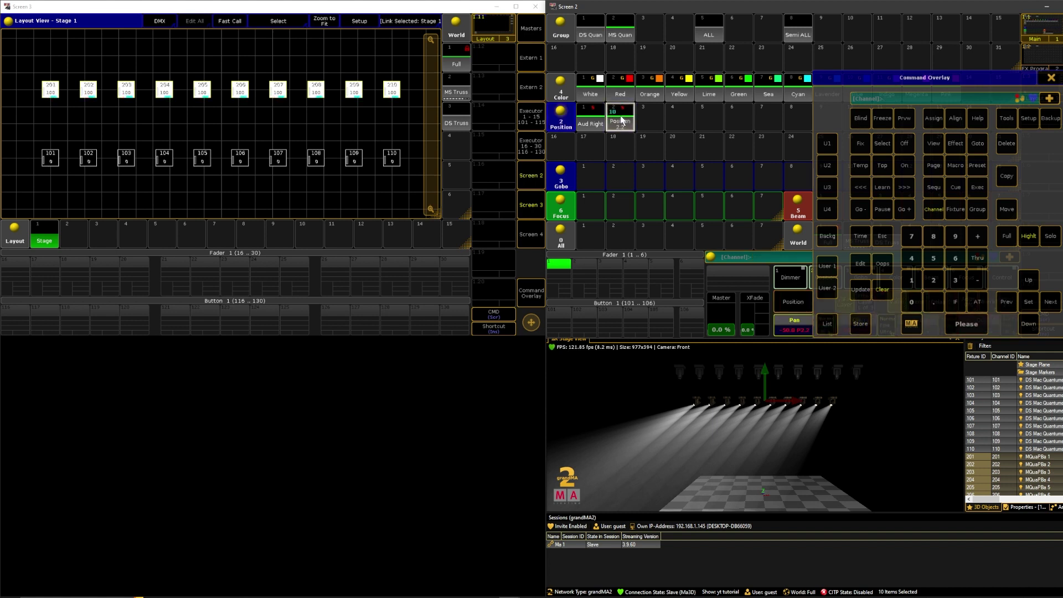
key("a")
key("a")
left_click(621, 119)
type("Ua")
key("BackSpace")
key("BackSpace")
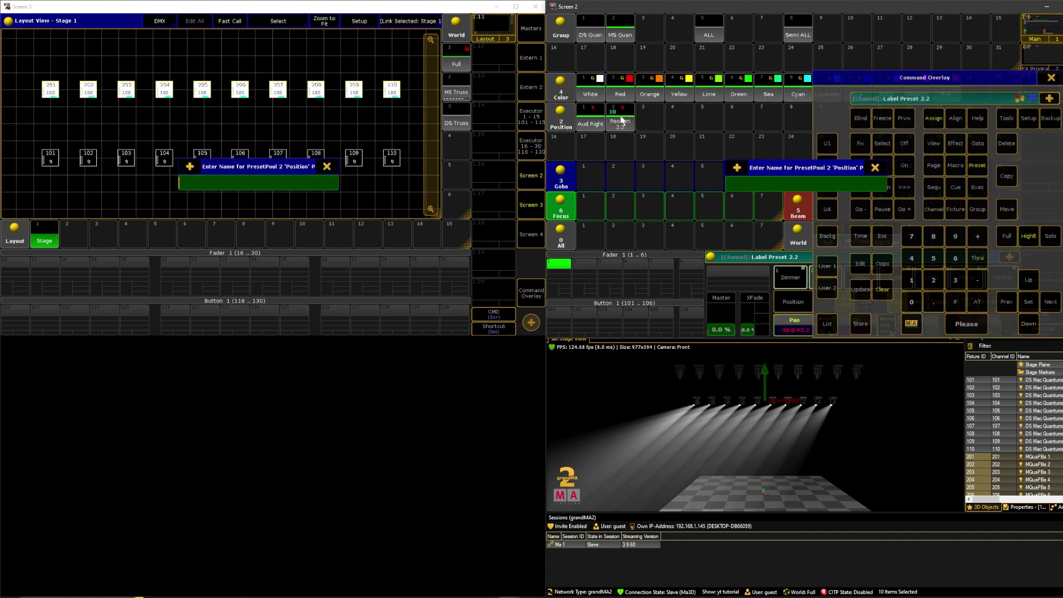
type("Aud left")
key("Return")
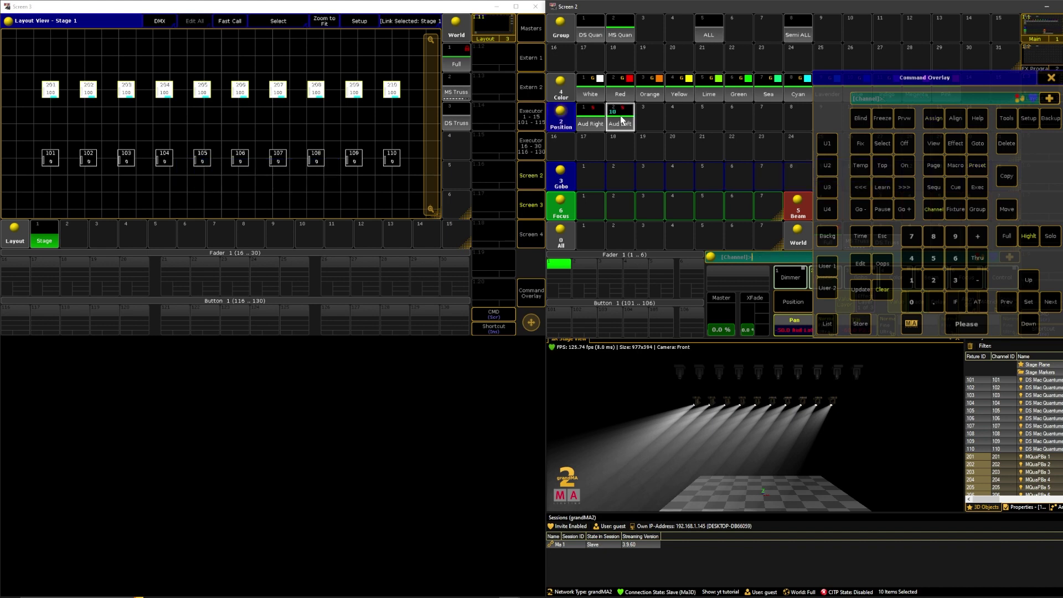
left_click(1051, 78)
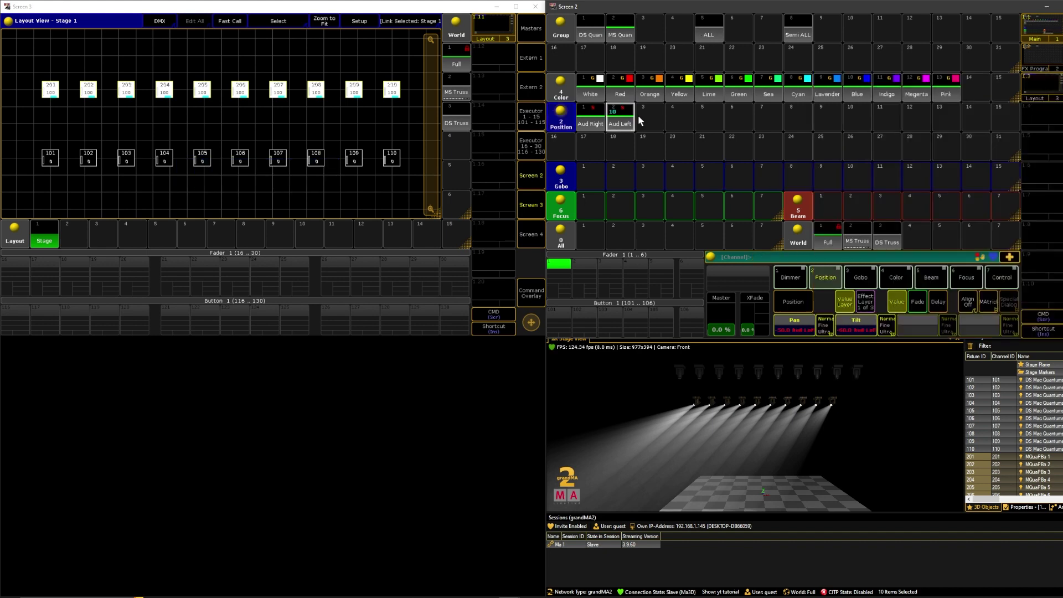
- Recall the Aud Right and Aud Left presets alternately on the MS Quan fixtures to compare the beam directions
left_click(588, 117)
left_click(619, 119)
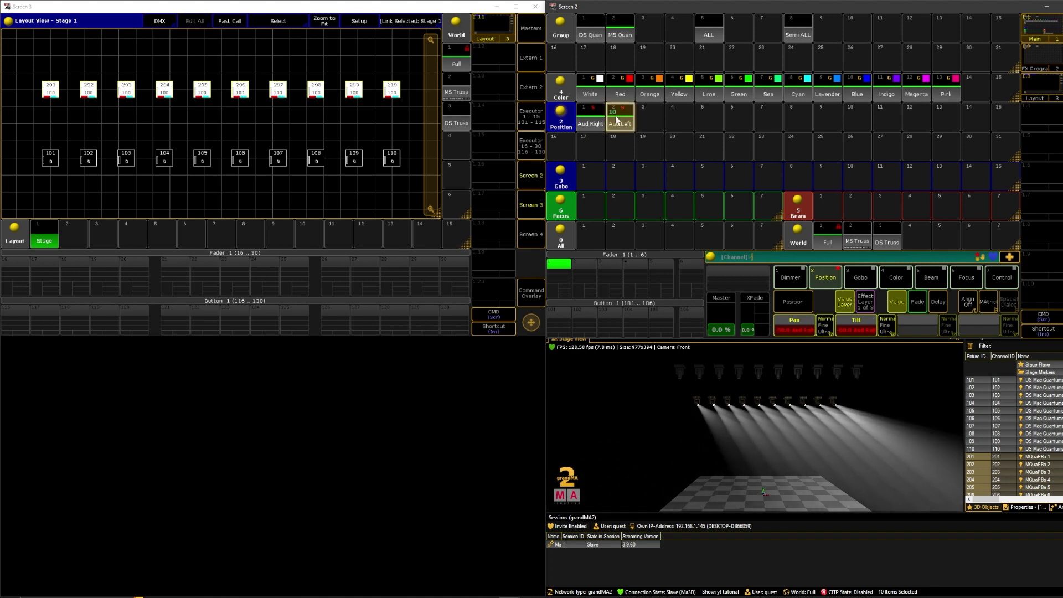
left_click(582, 118)
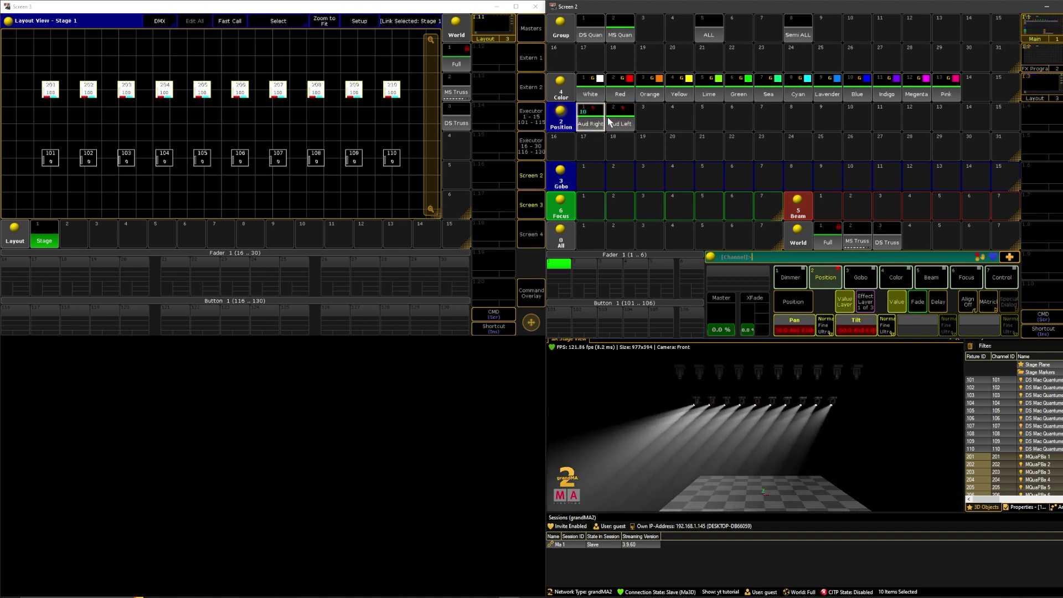
- Compare the Aud Left and Aud Right presets on the MS Quan fixtures and with the ALL group selected
left_click(616, 118)
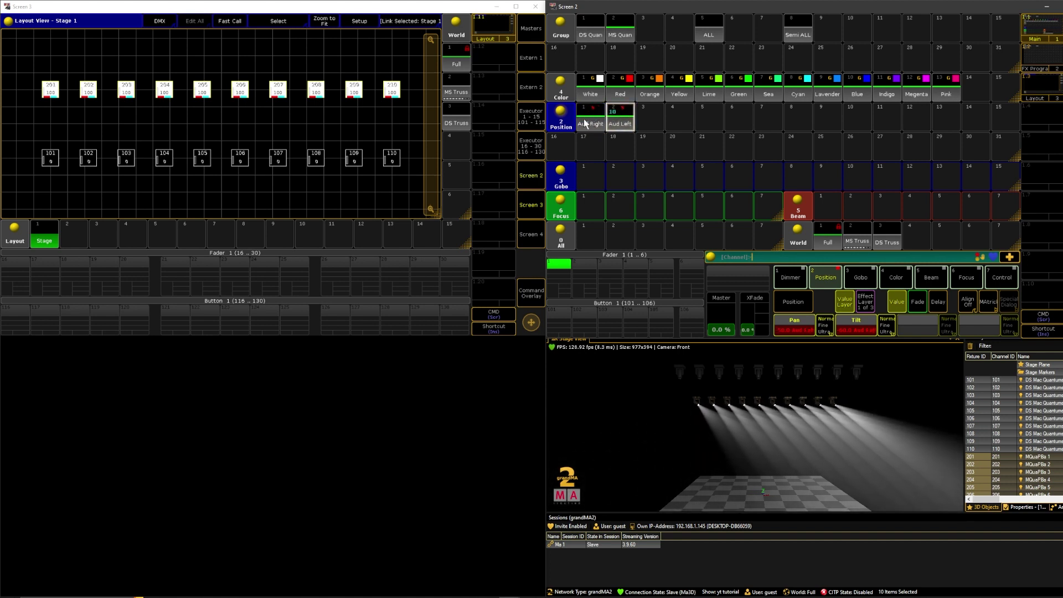
left_click(602, 122)
left_click(704, 32)
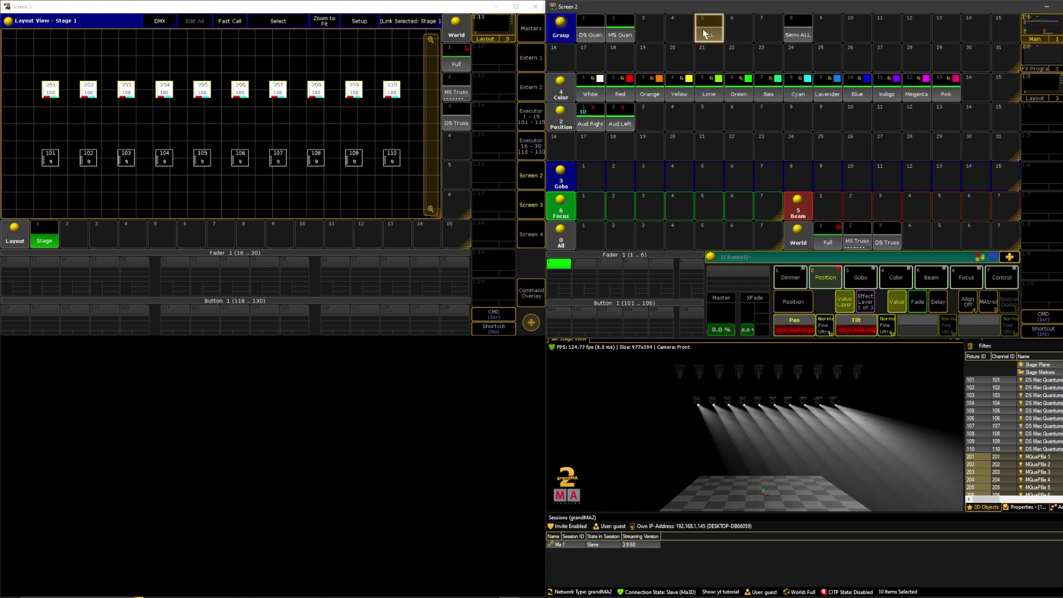
left_click(619, 120)
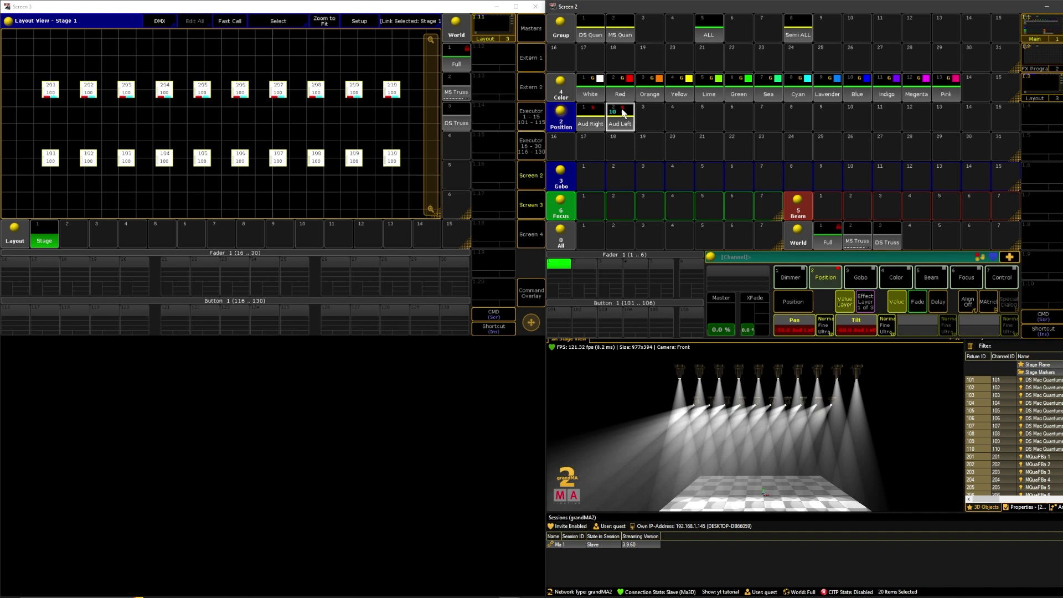
left_click(586, 119)
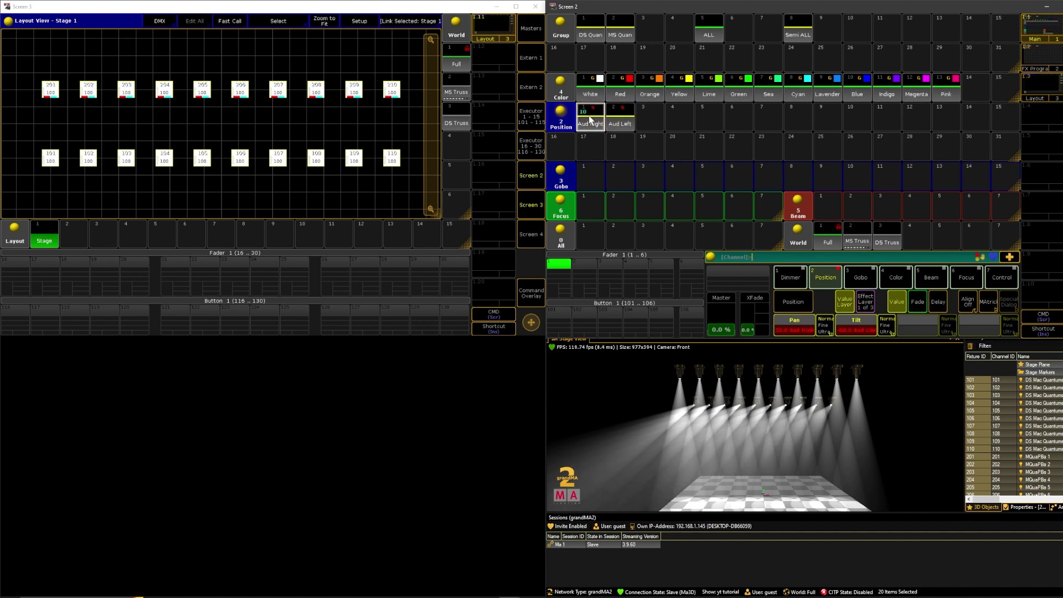
left_click(628, 119)
left_click(627, 123)
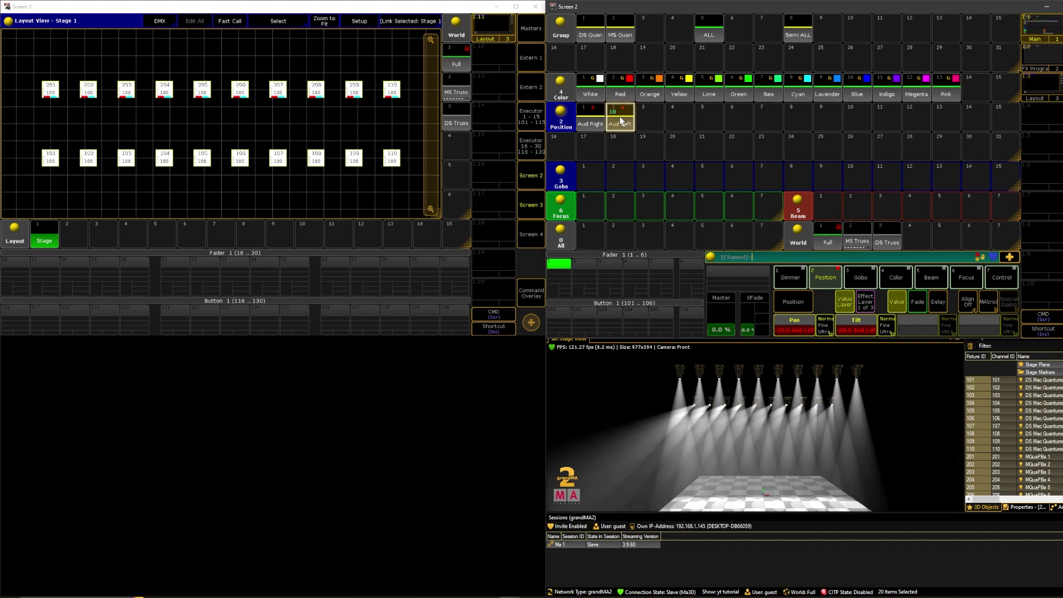
left_click(623, 120)
left_click(623, 119)
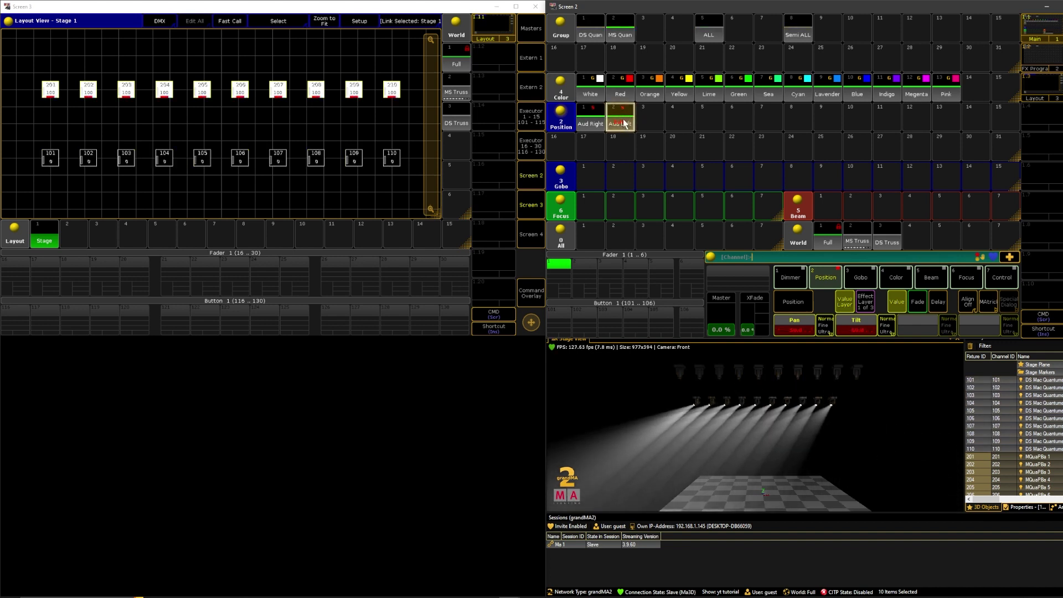
- Clear the fixture selection and all values from the programmer
left_click(836, 256)
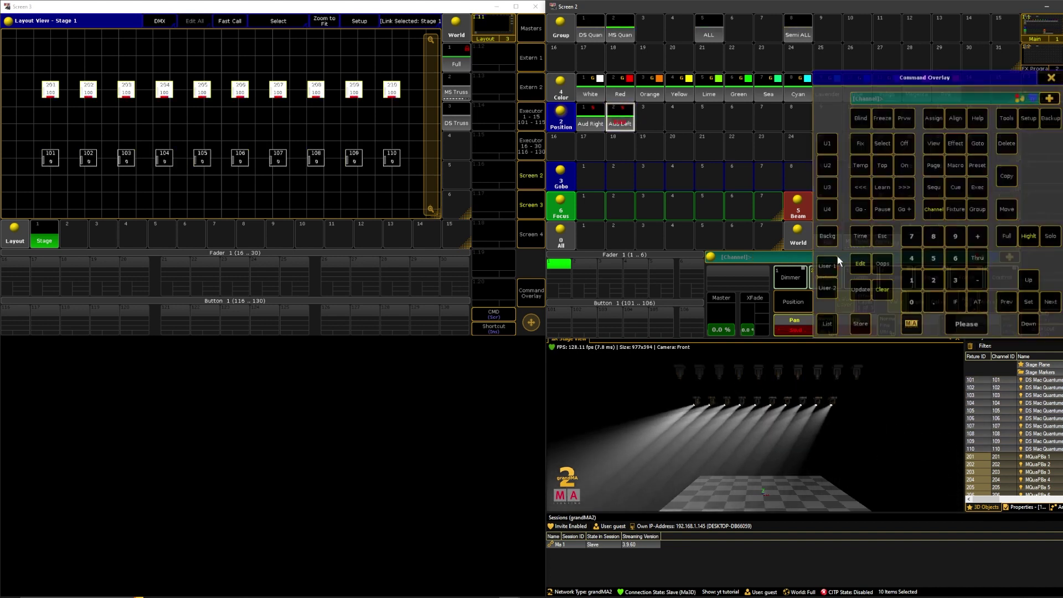
left_click(865, 267)
left_click(878, 236)
left_click(881, 291)
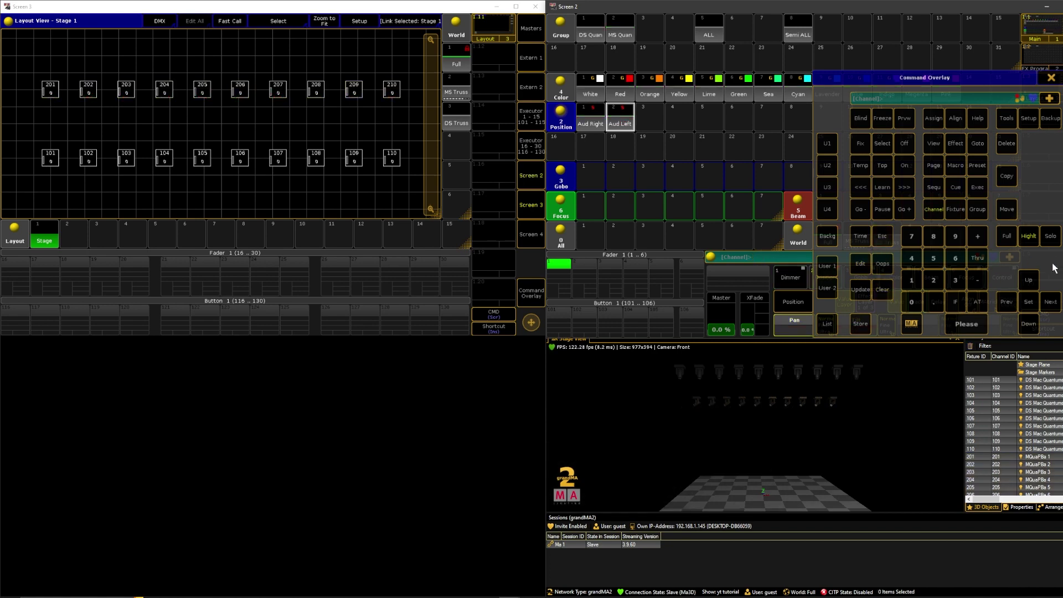
left_click(608, 116)
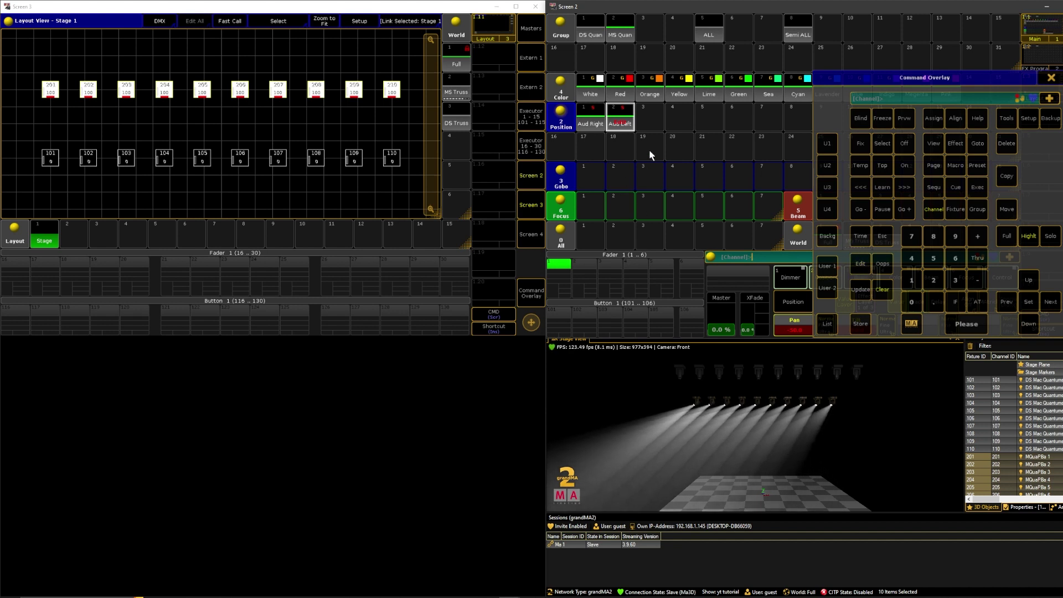
left_click(885, 237)
left_click(883, 292)
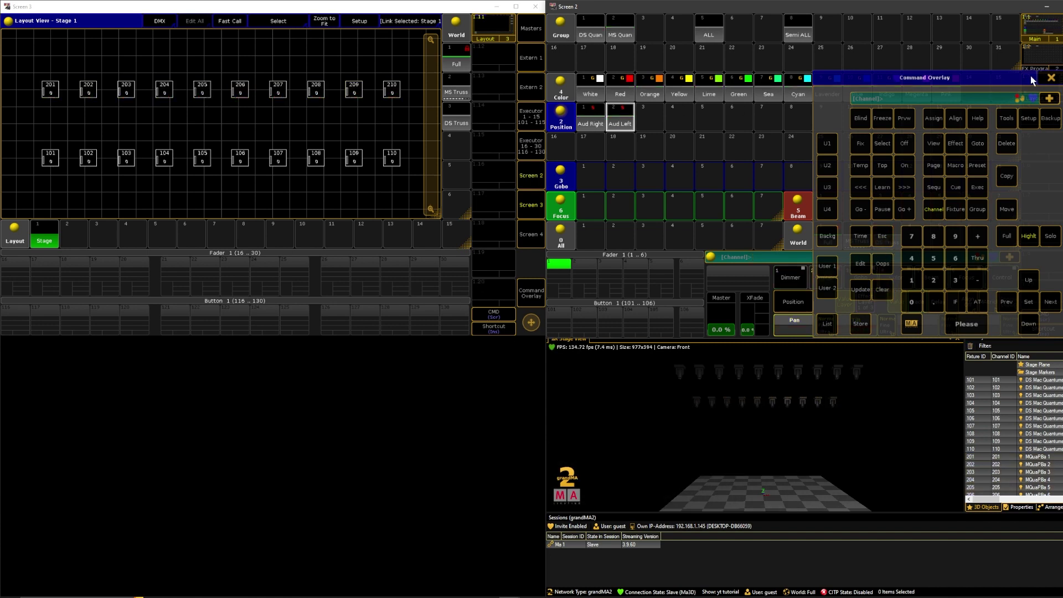
left_click(1051, 78)
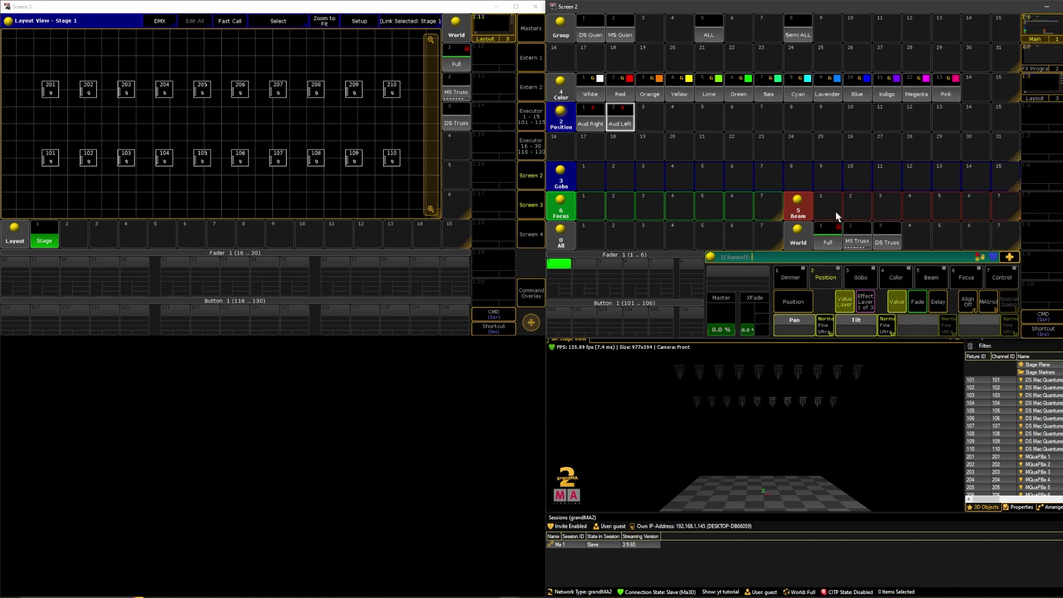
- Select the MS Quan group and set its tilt to -60
left_click(615, 28)
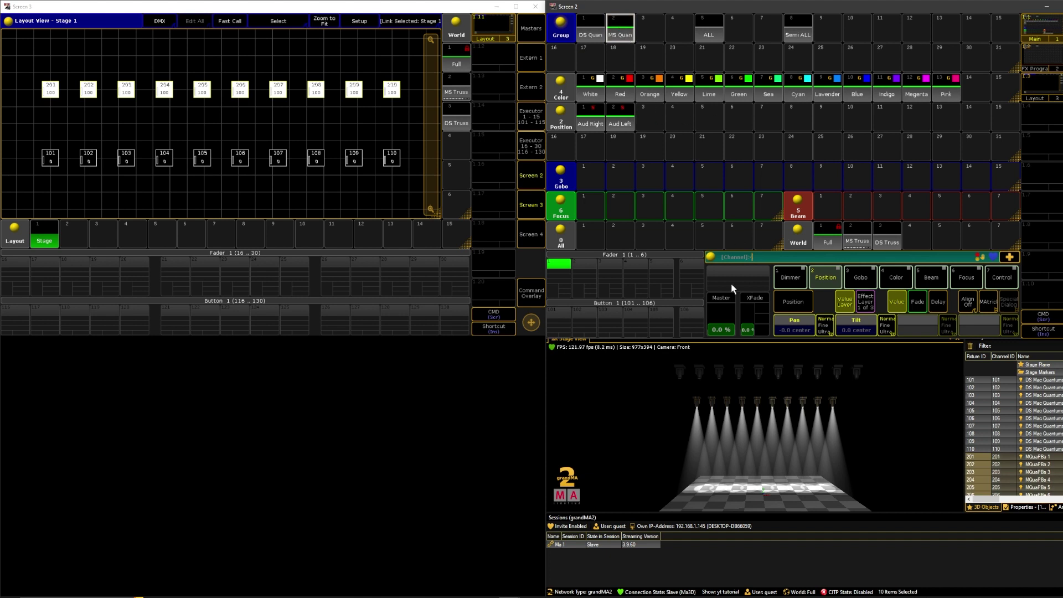
left_click(860, 331)
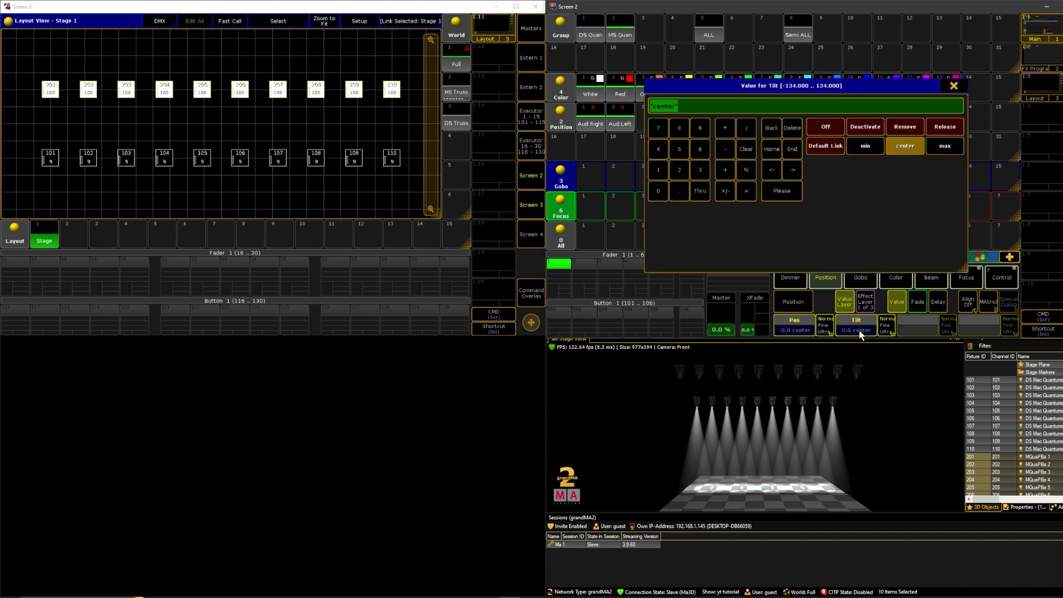
type("-60")
key("Return")
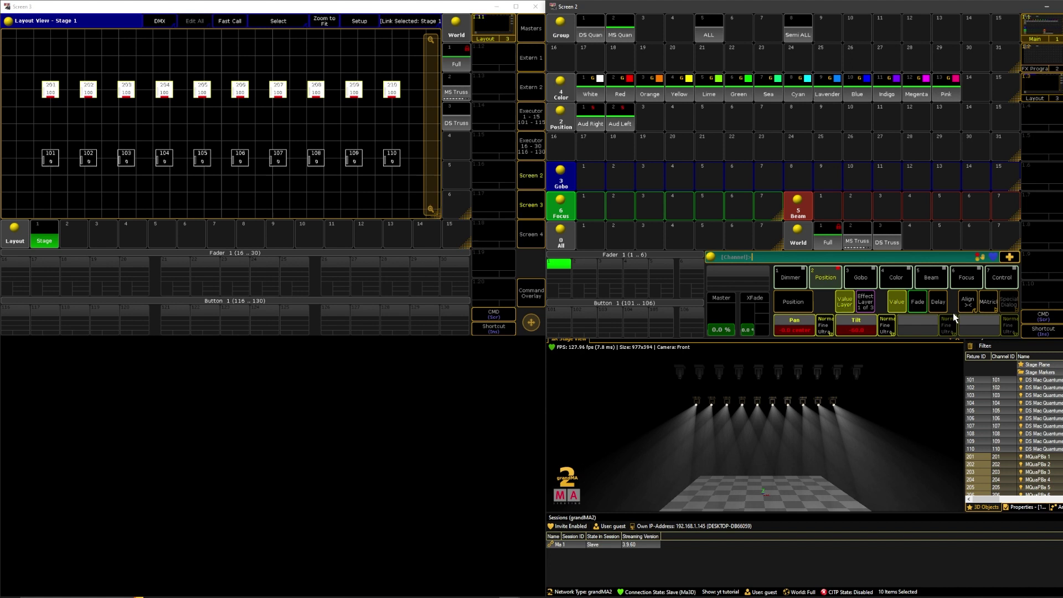
- Try fanning the pan of the MS Quan fixtures with the range -50 Thru 50
left_click(792, 324)
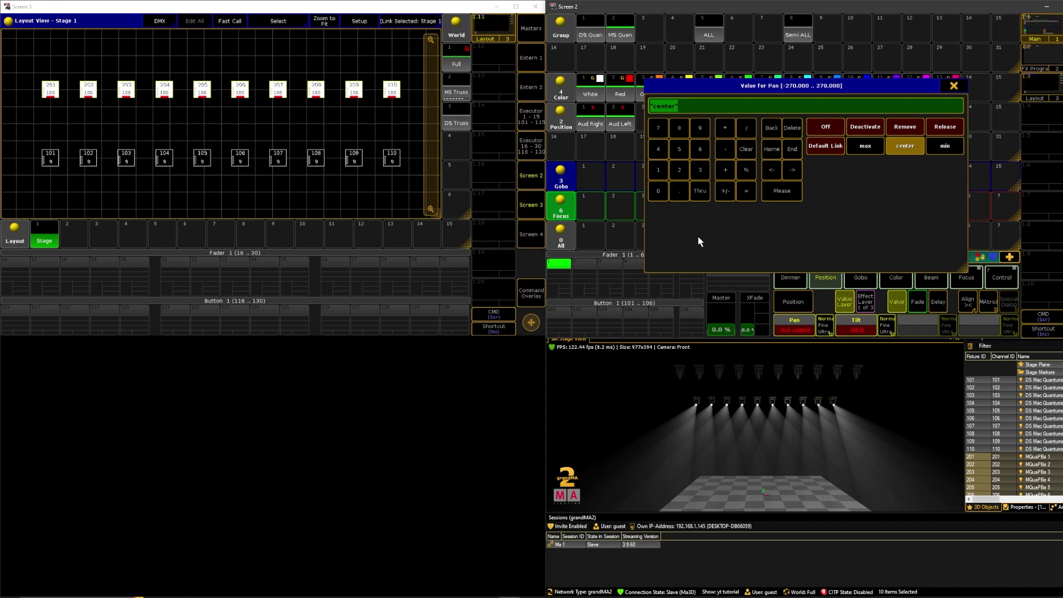
type("-50 Thru 50")
key("Return")
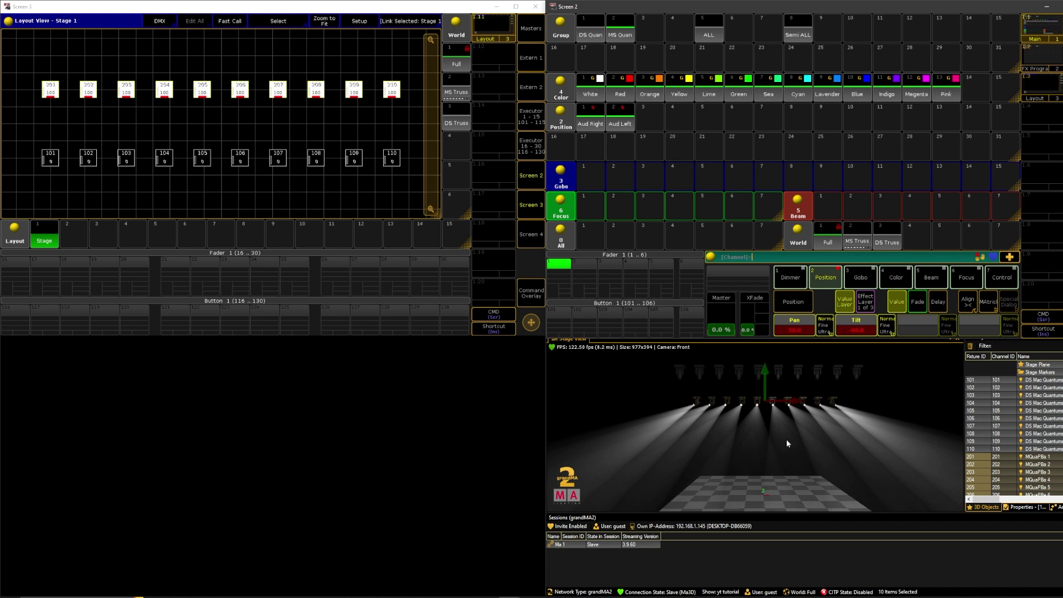
- Set the pan of the MS Quan fixtures to 50 Thru -50 so the beams converge
left_click(796, 331)
type("50 ")
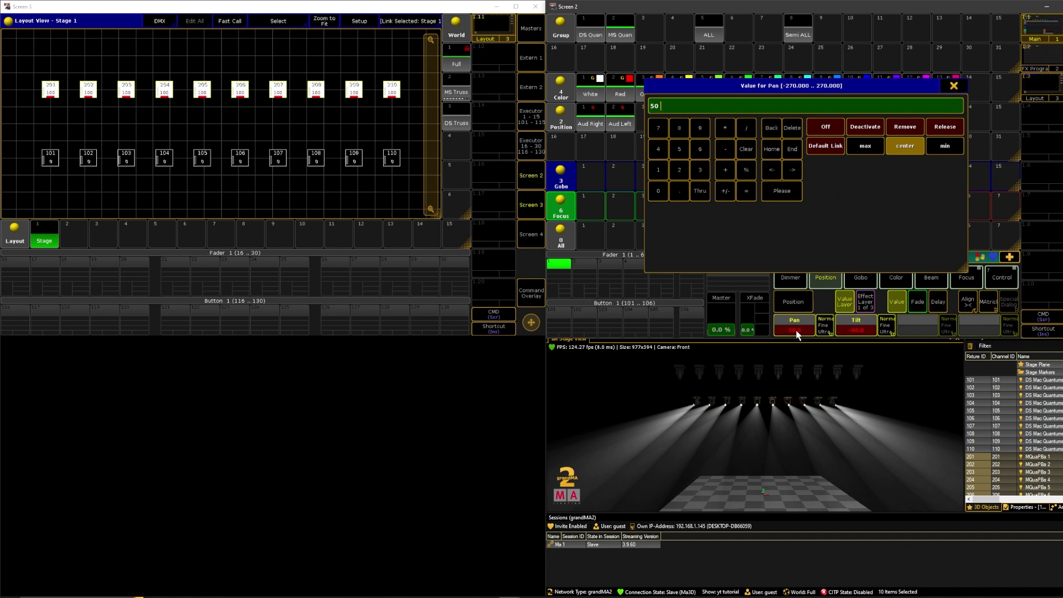
type("Thru -50")
key("Return")
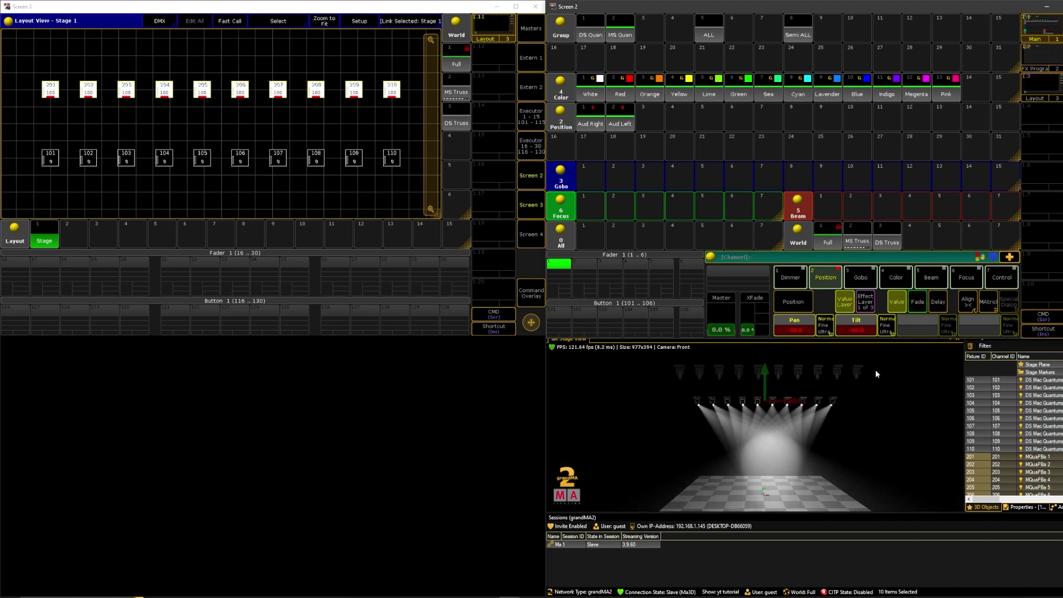
- Store the converging beam look as position preset 4 and label it "Aud In"
left_click(1010, 257)
left_click(869, 318)
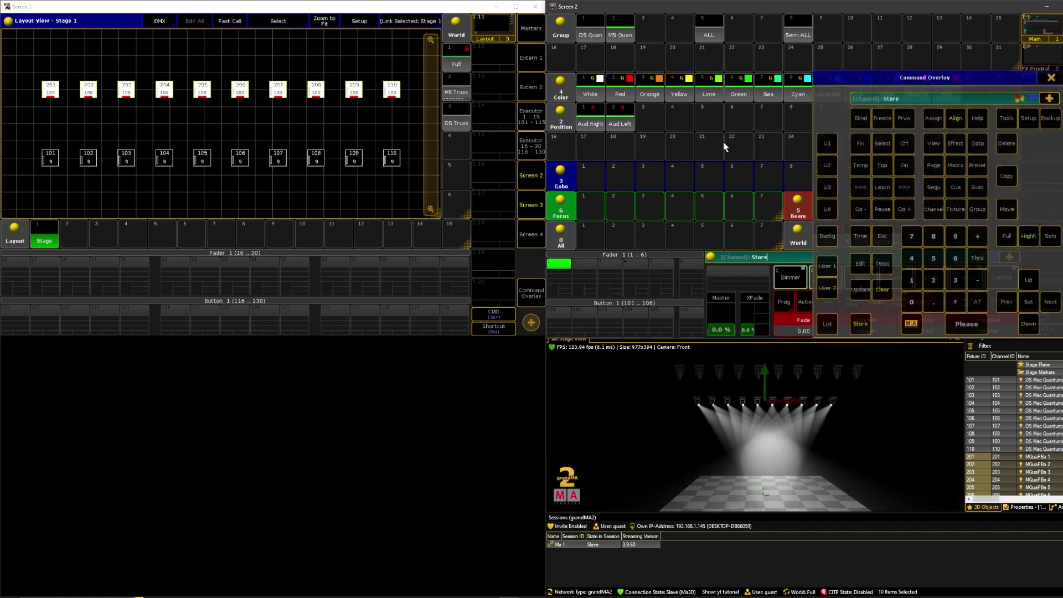
left_click(687, 115)
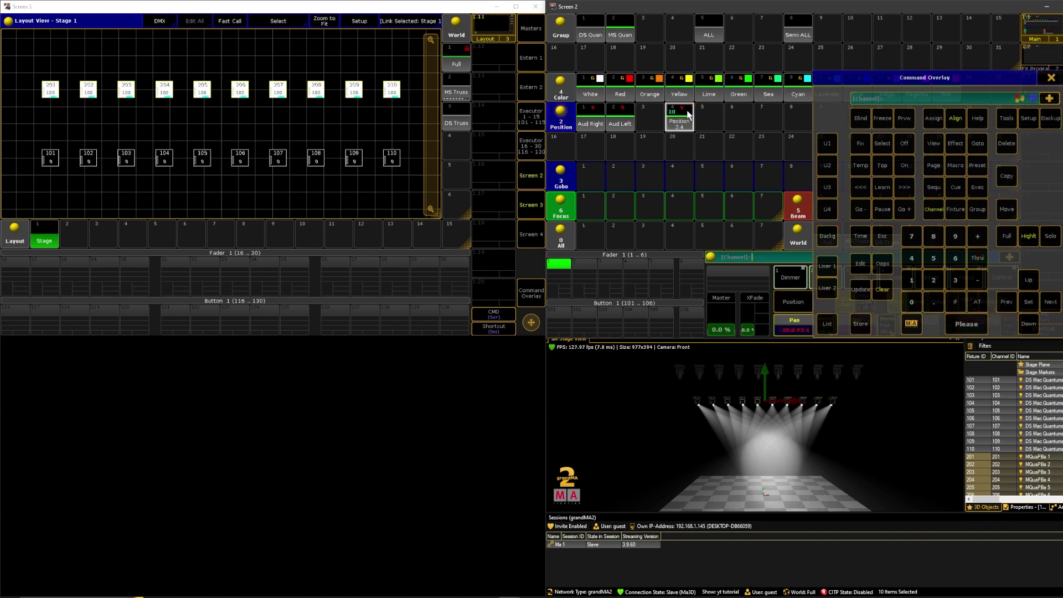
right_click(687, 115)
type("Aud In")
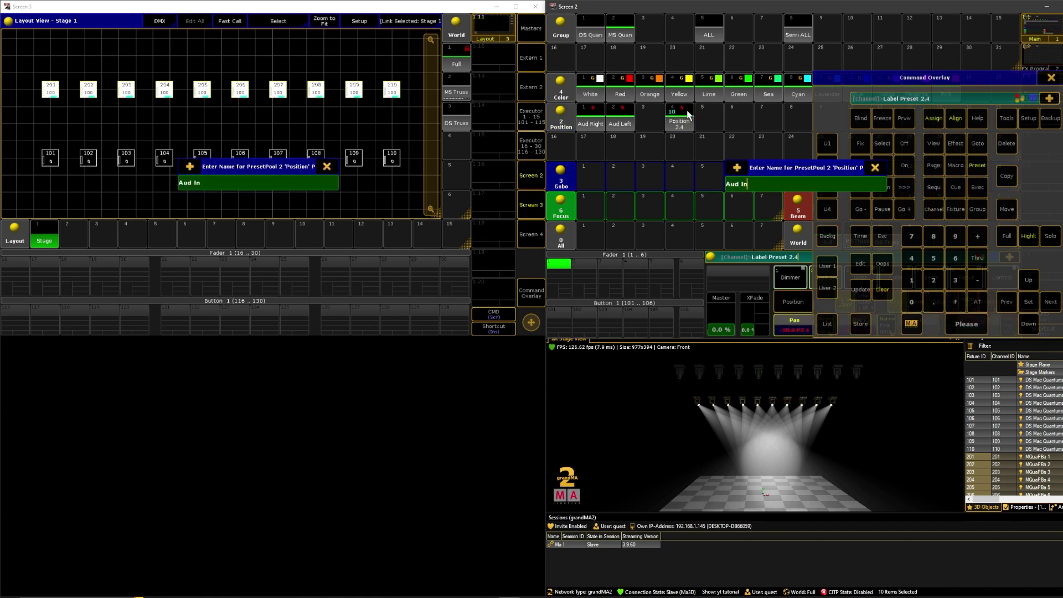
key("Return")
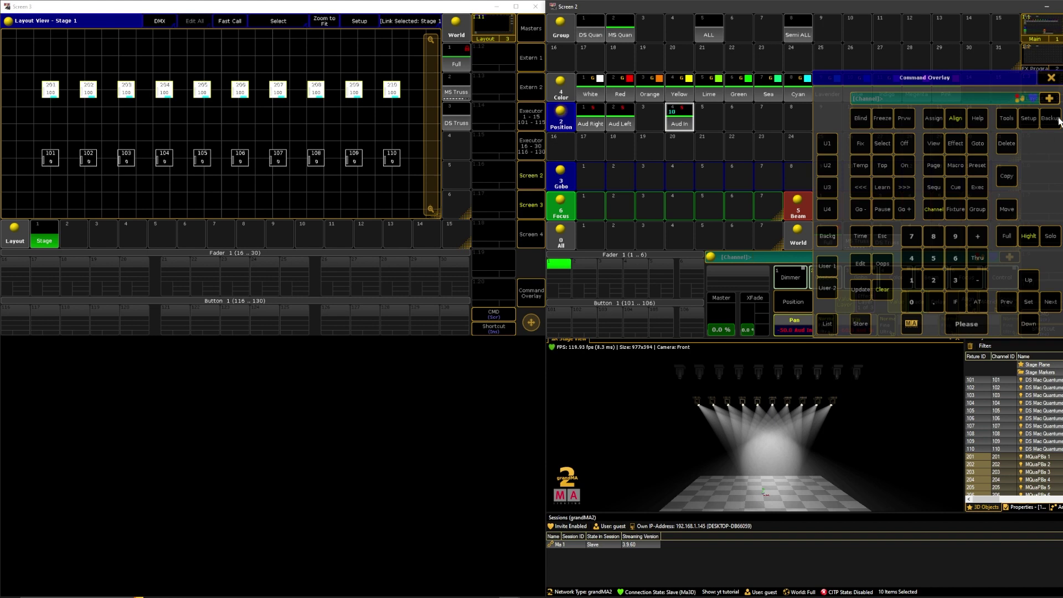
left_click(1053, 79)
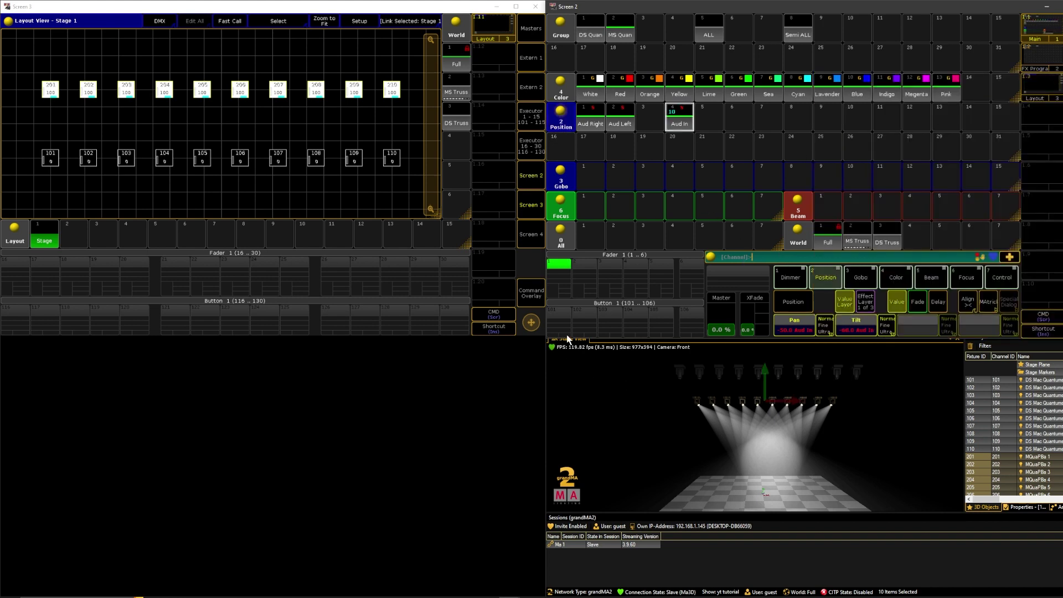
- Clear the programmer after storing the Aud In preset
left_click(1044, 316)
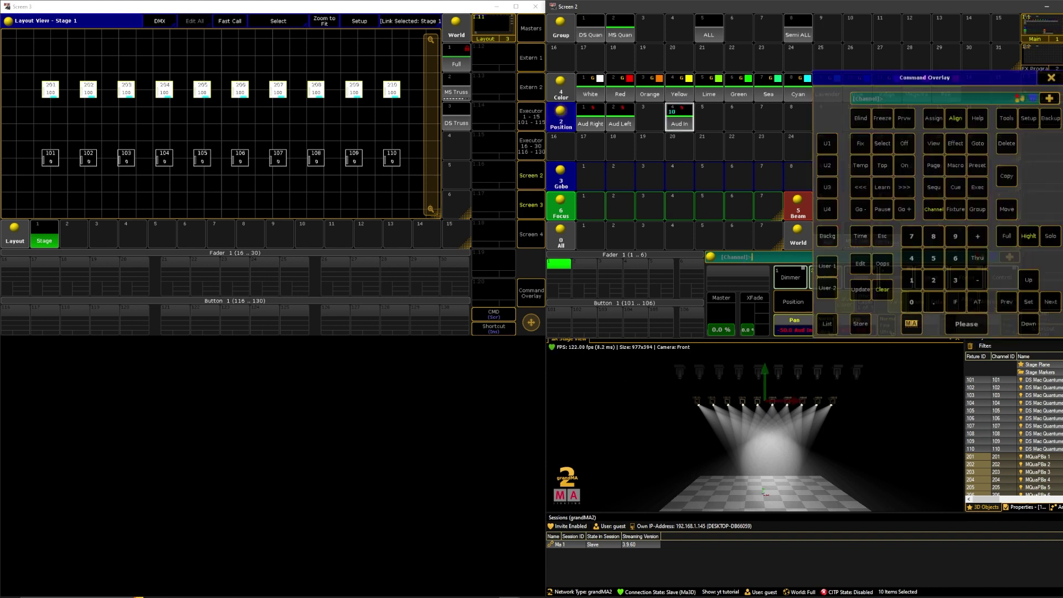
left_click(885, 290)
left_click(1053, 79)
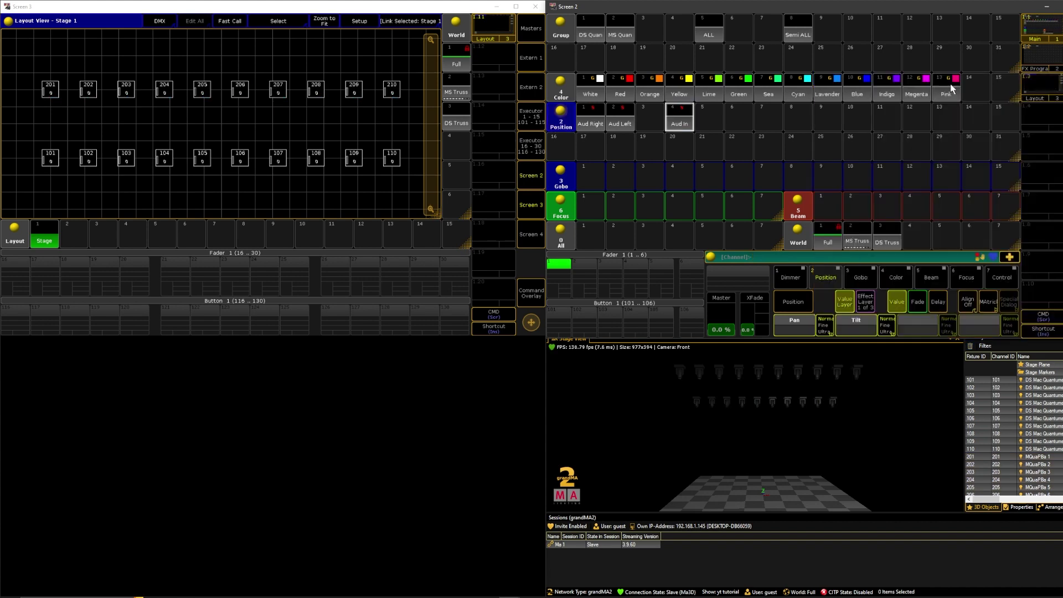
- Select the ALL group and set its tilt to -60
left_click(712, 35)
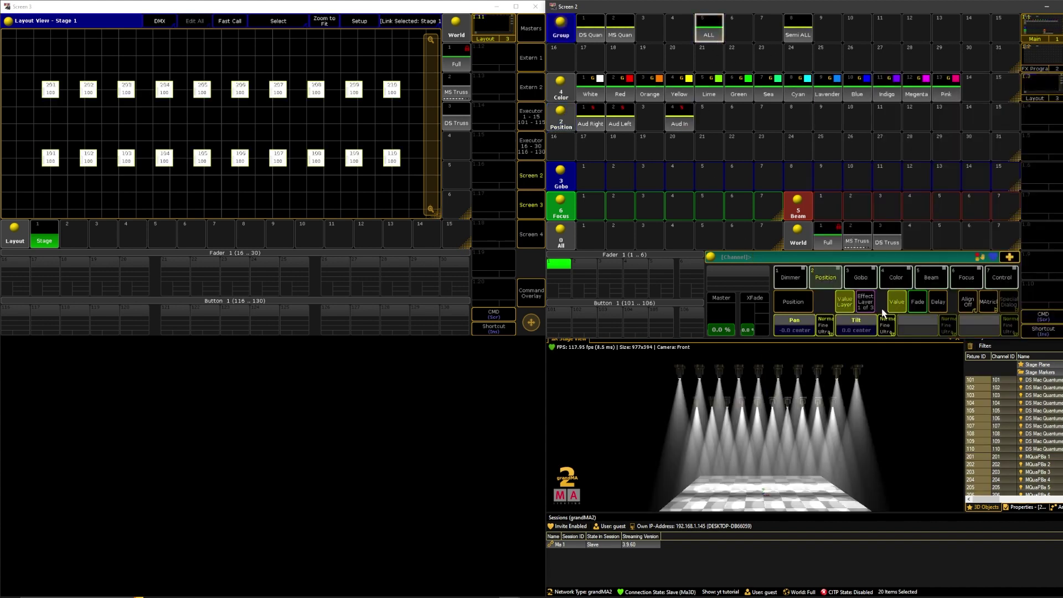
left_click(865, 332)
type("-60")
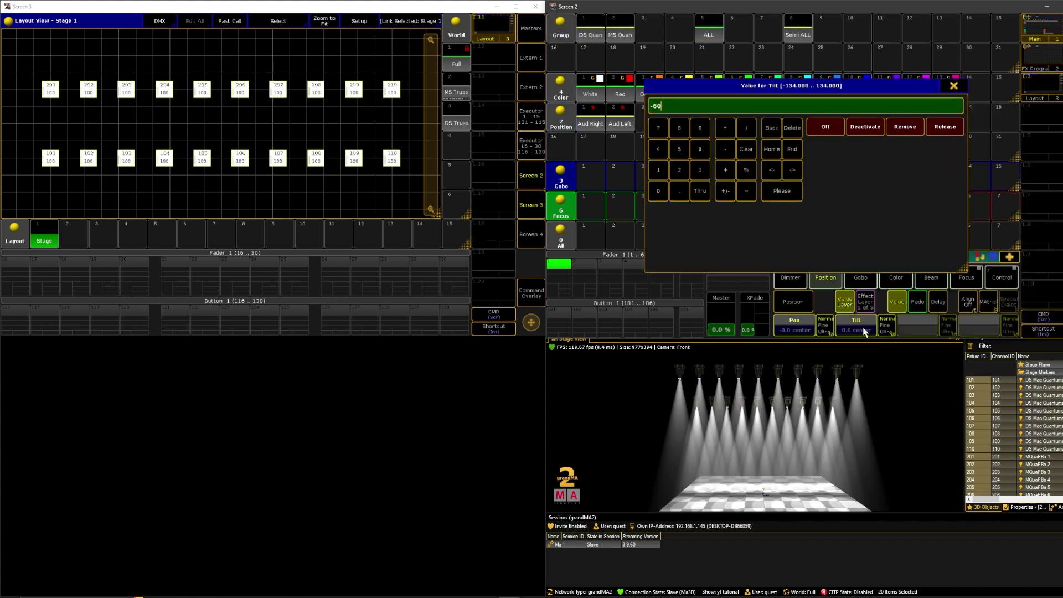
key("Return")
- Fan the pan across the whole ALL group with the range -50 Thru 50
left_click(805, 332)
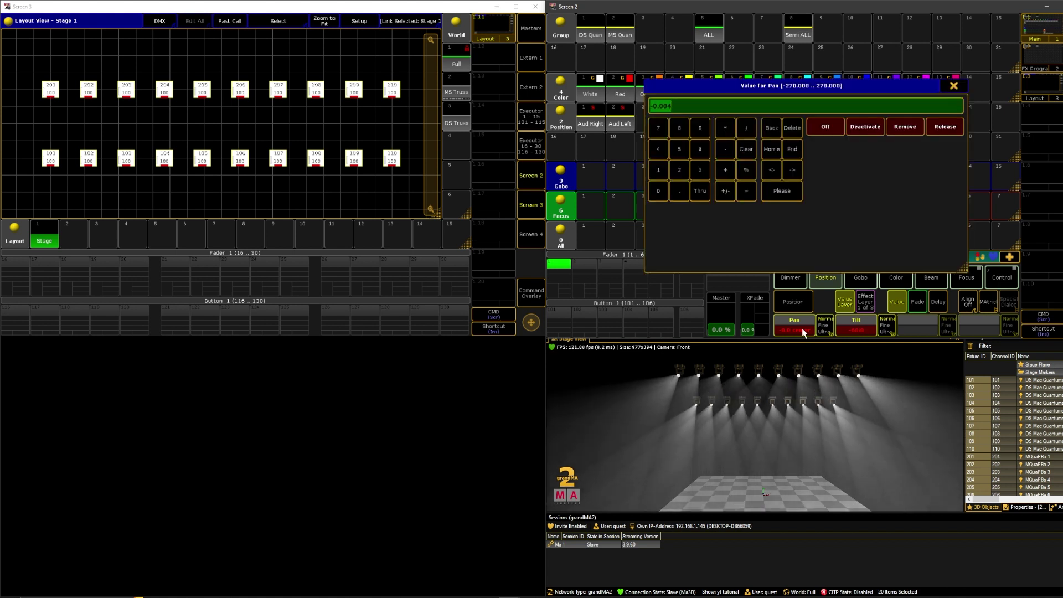
type("-50 Theu")
key("BackSpace")
key("BackSpace")
type("ru 50")
key("Return")
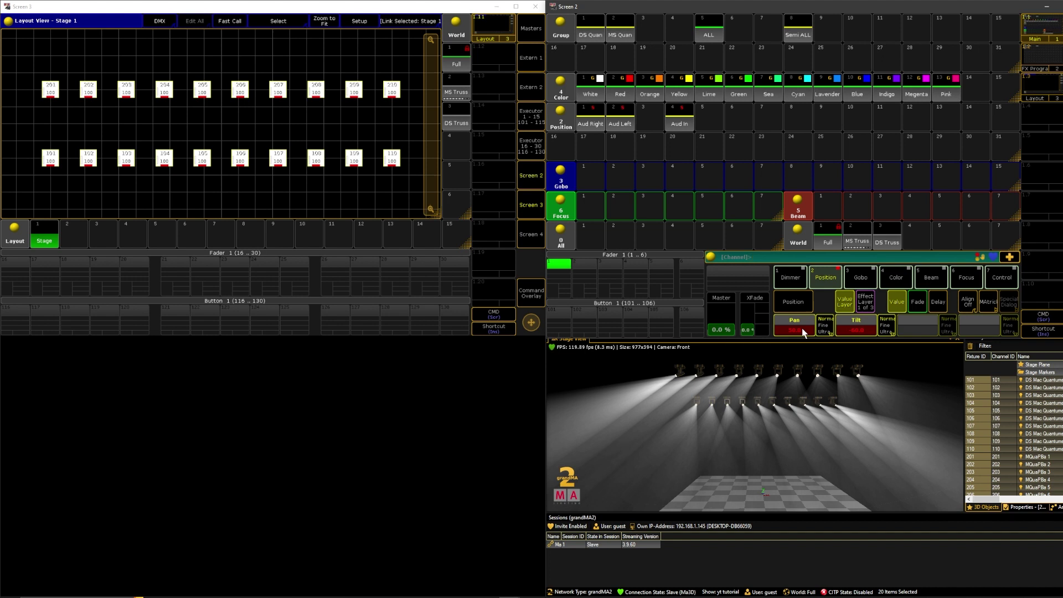
- Reset the ALL group's pan to center and clear the programmer
left_click(804, 332)
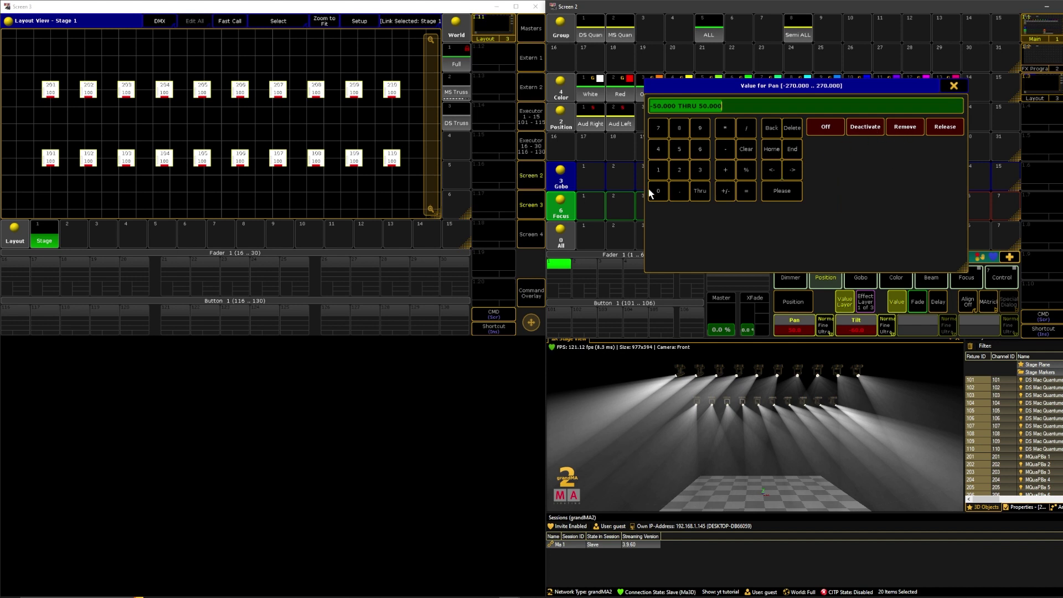
left_click(773, 194)
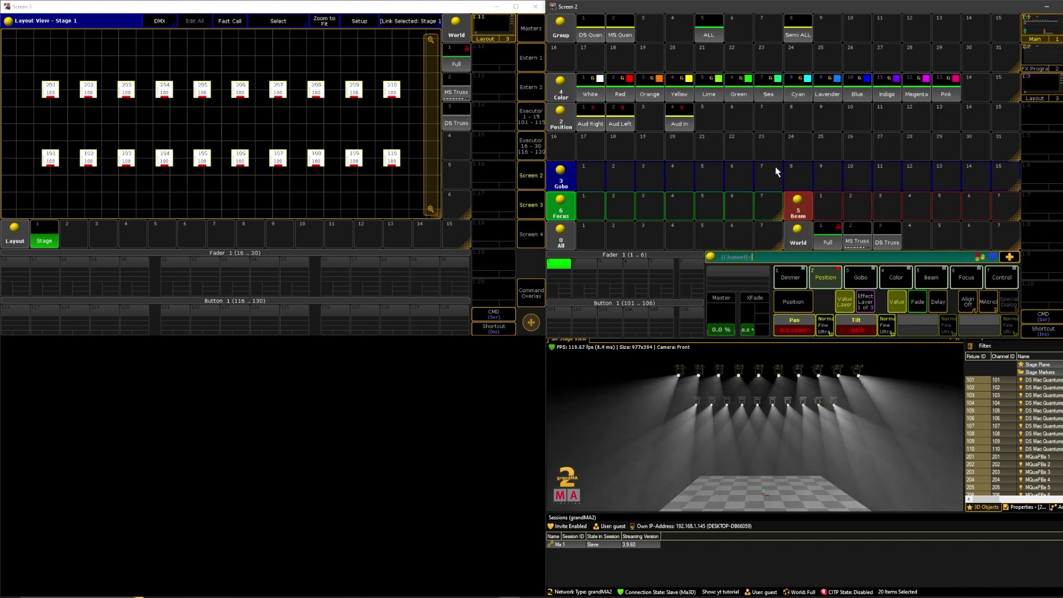
left_click(1010, 257)
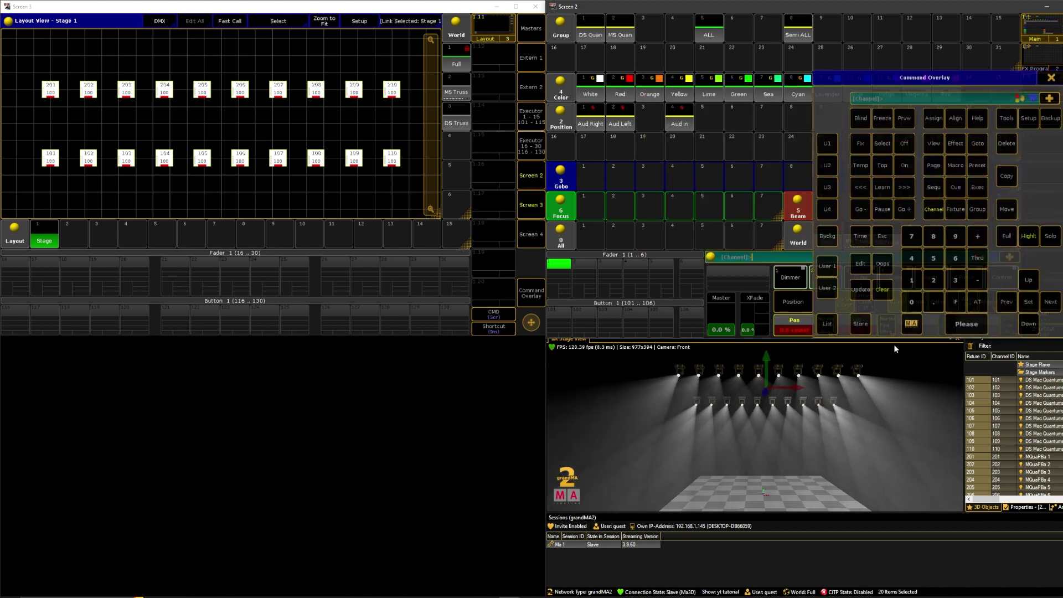
double_click(877, 286)
left_click(1051, 78)
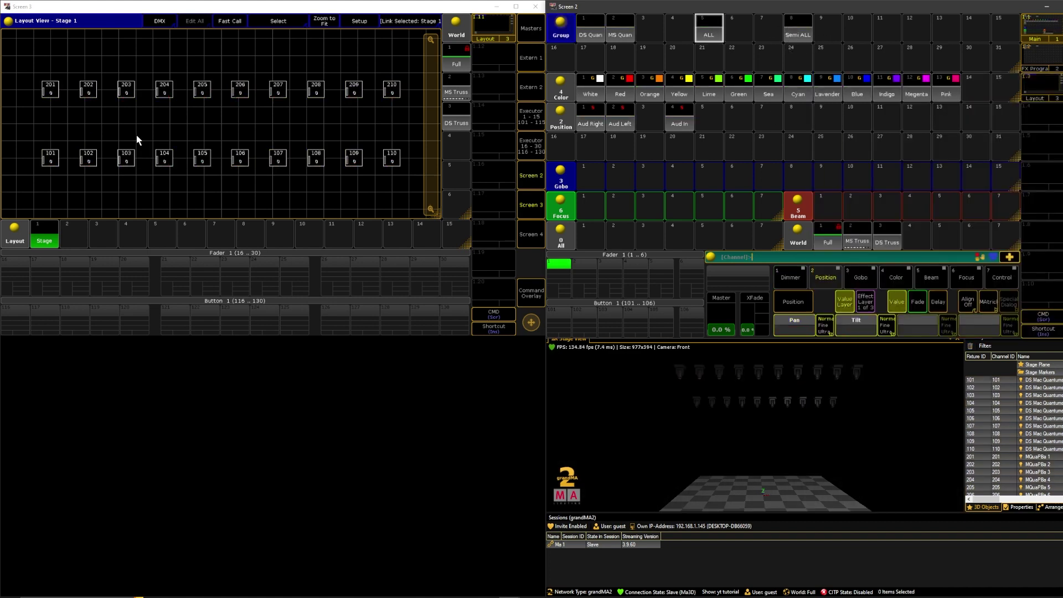
- Select fixtures 201–205, 101–110 and 206–210 in the stage layout and set their tilt to -60
left_click_drag(213, 72, 22, 103)
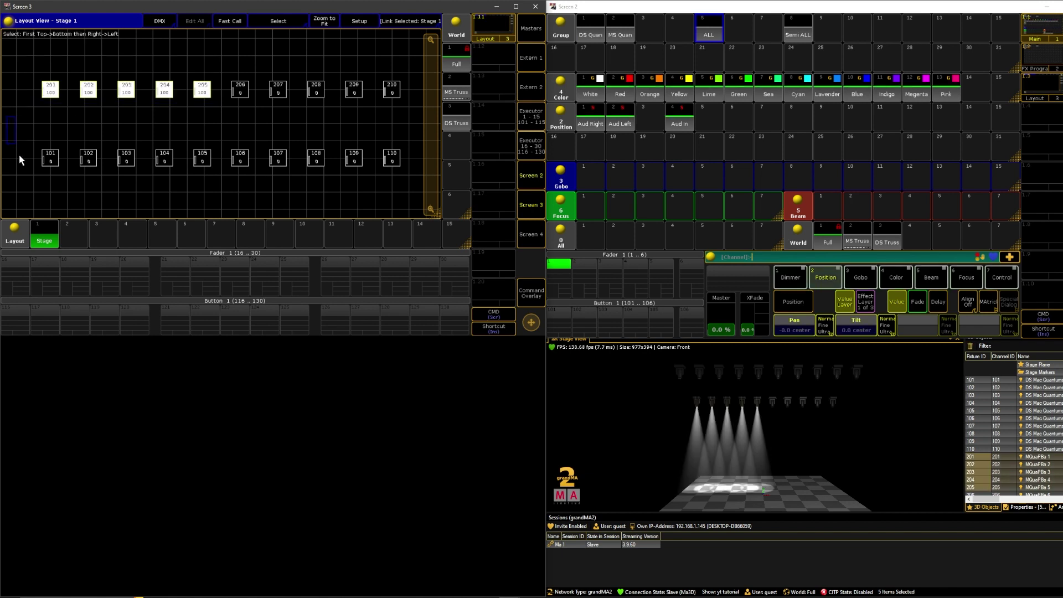
left_click_drag(19, 156, 410, 179)
left_click_drag(414, 62, 224, 116)
left_click(853, 330)
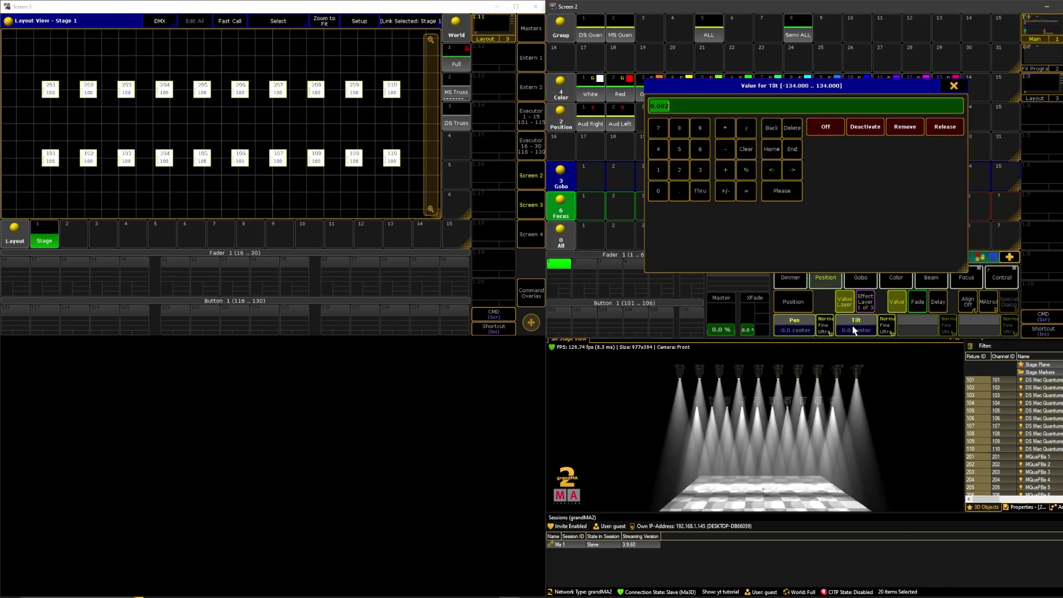
type("-60")
key("Return")
- Fan the pan of the selected fixtures with the range -50 Thru 50
left_click(794, 330)
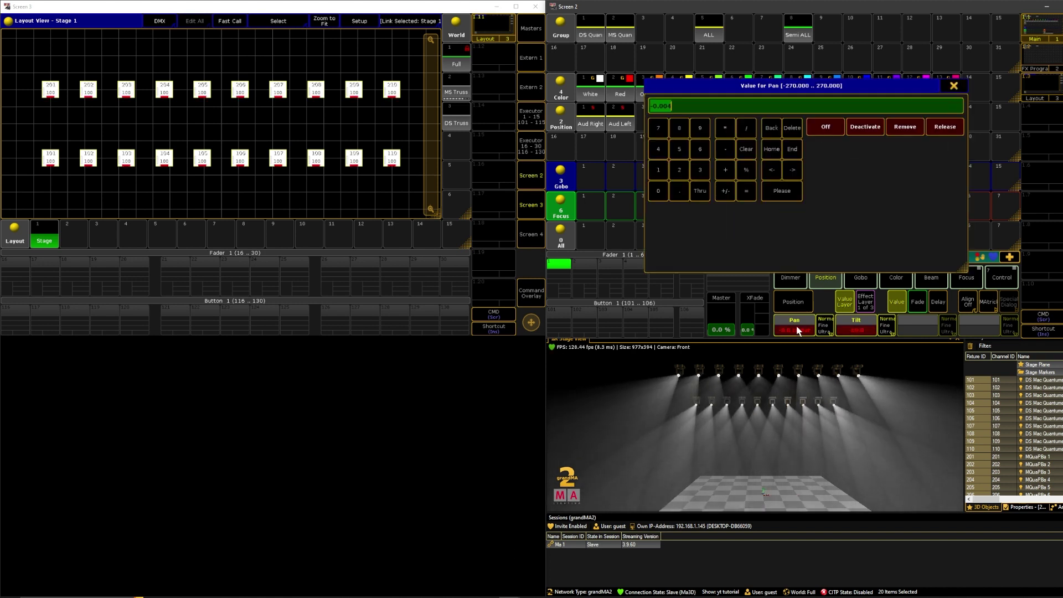
type("-50 Thru 50")
key("Return")
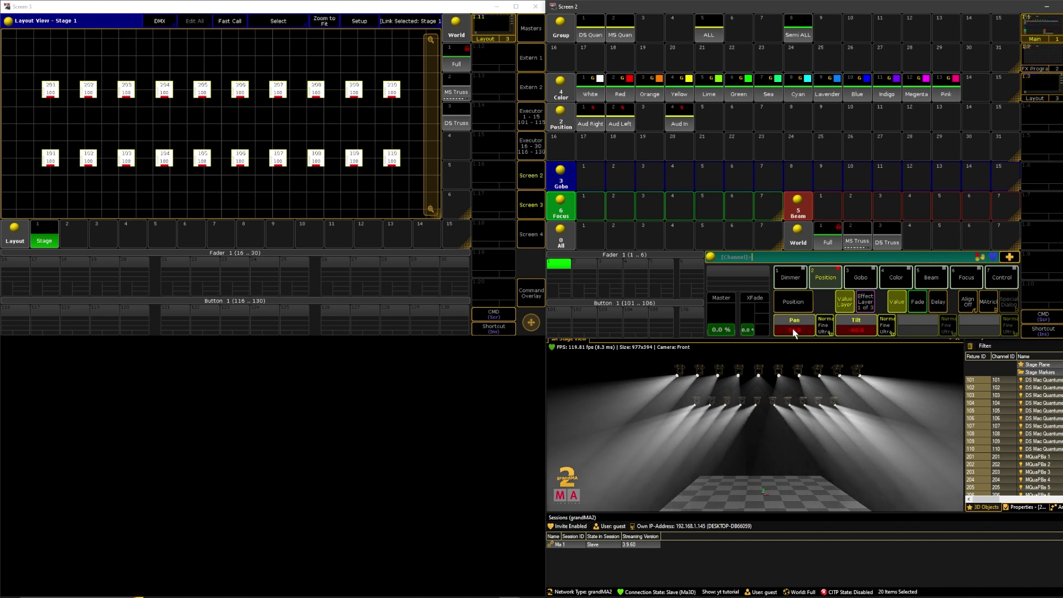
- Reverse the selected fixtures' pan fan to 50 Thru -50, and clear the programmer
left_click(794, 331)
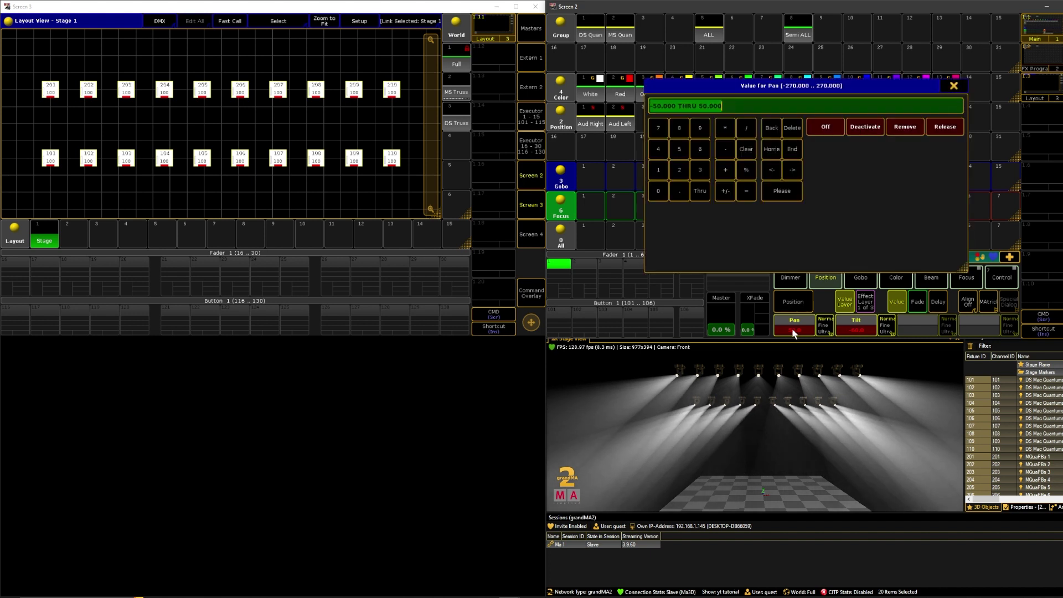
type("50 Thru")
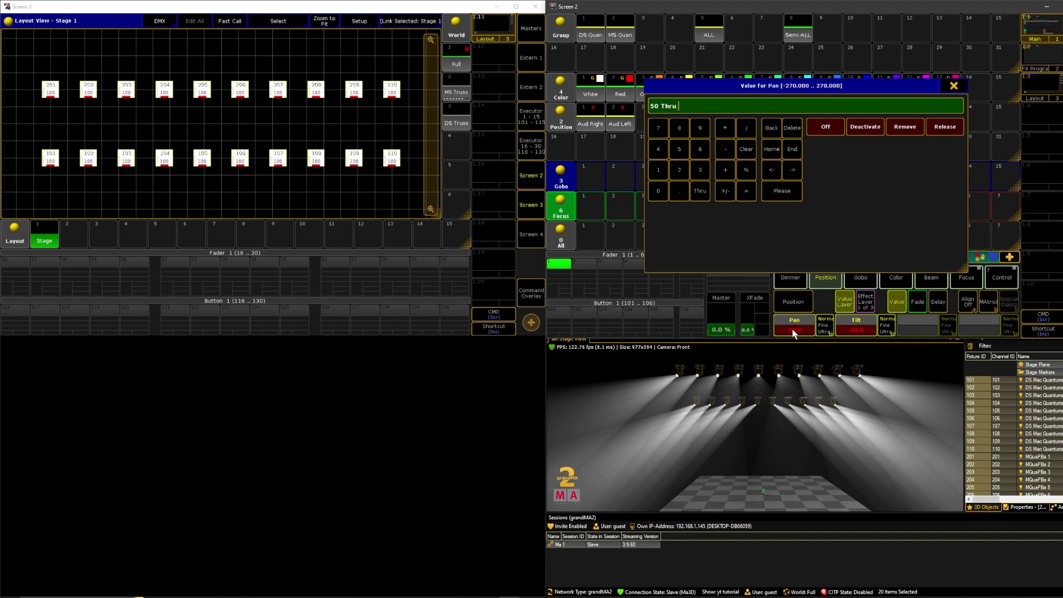
type(" -50")
key("Return")
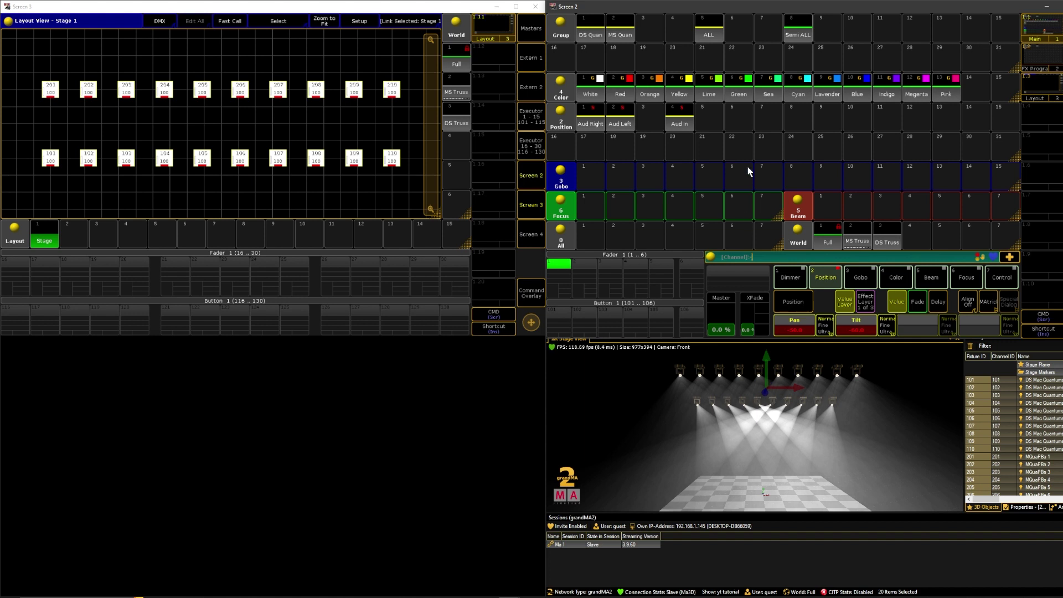
left_click(1062, 294)
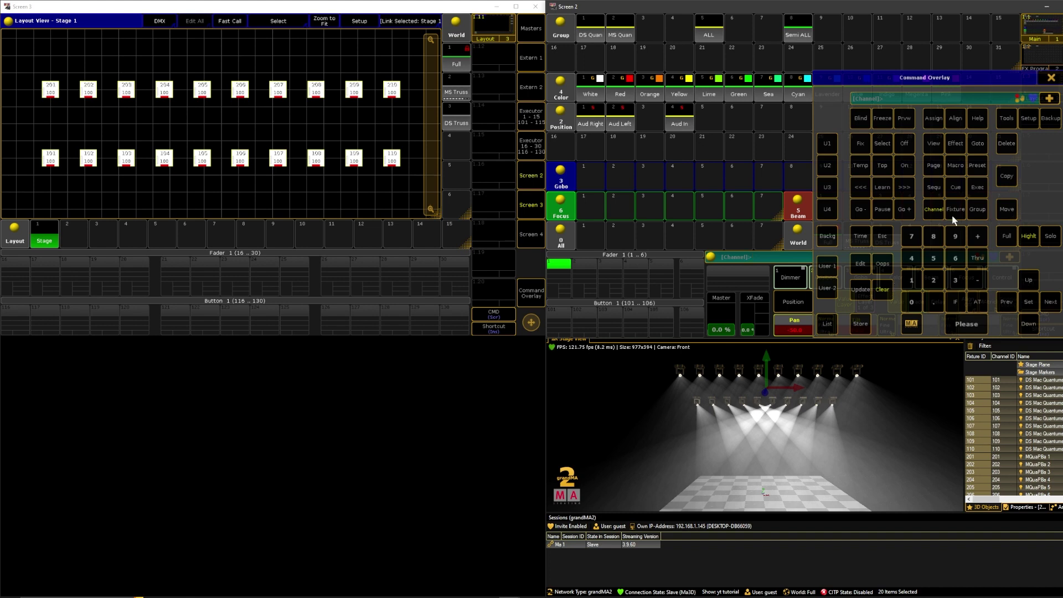
left_click(883, 289)
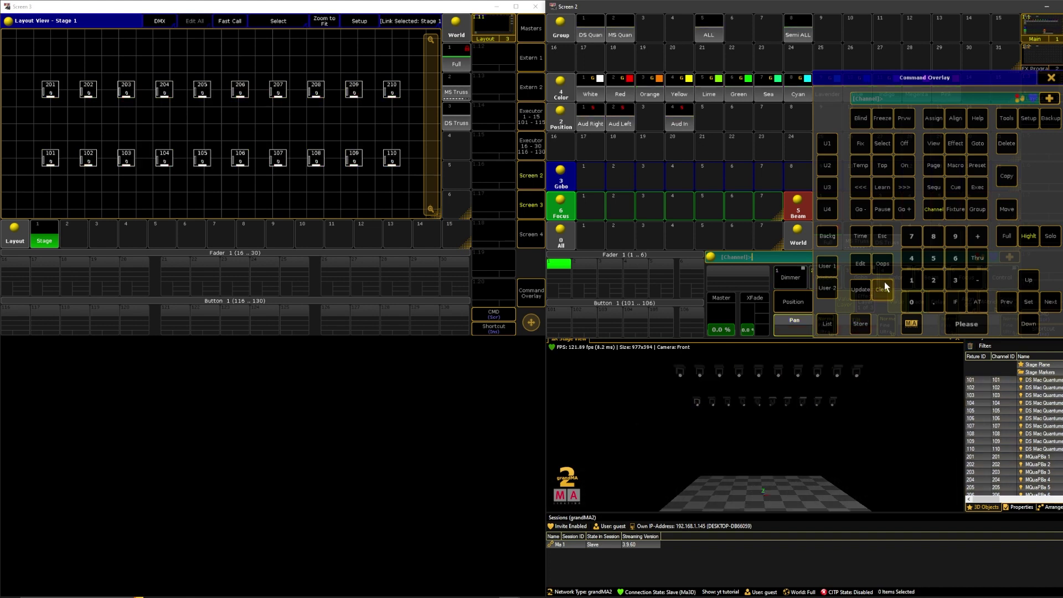
left_click(1051, 78)
- Select the MS Quan group and set its tilt to -60
left_click(618, 36)
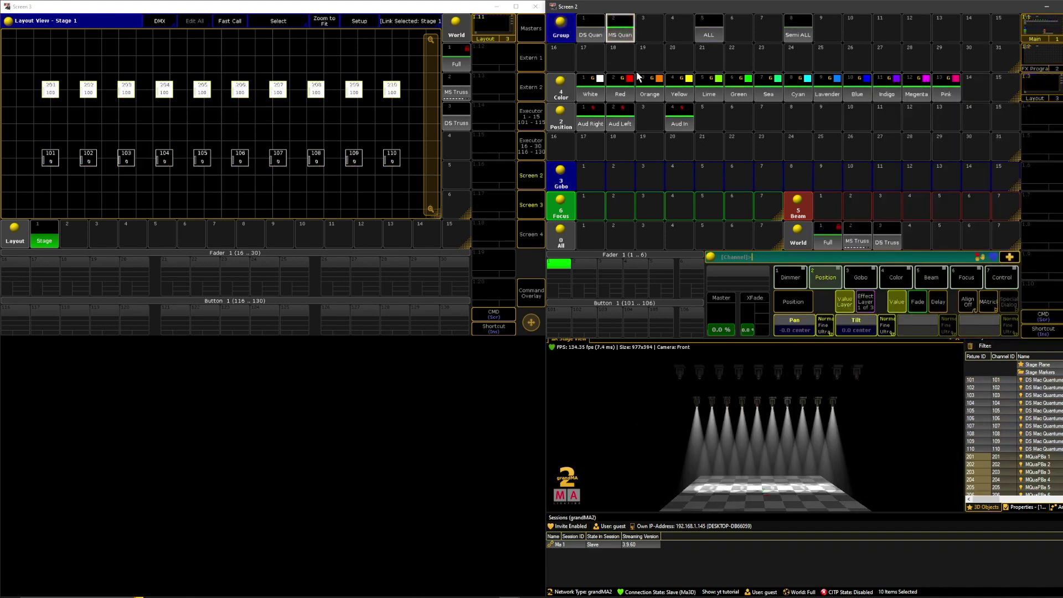
left_click(842, 328)
type("60")
key("Return")
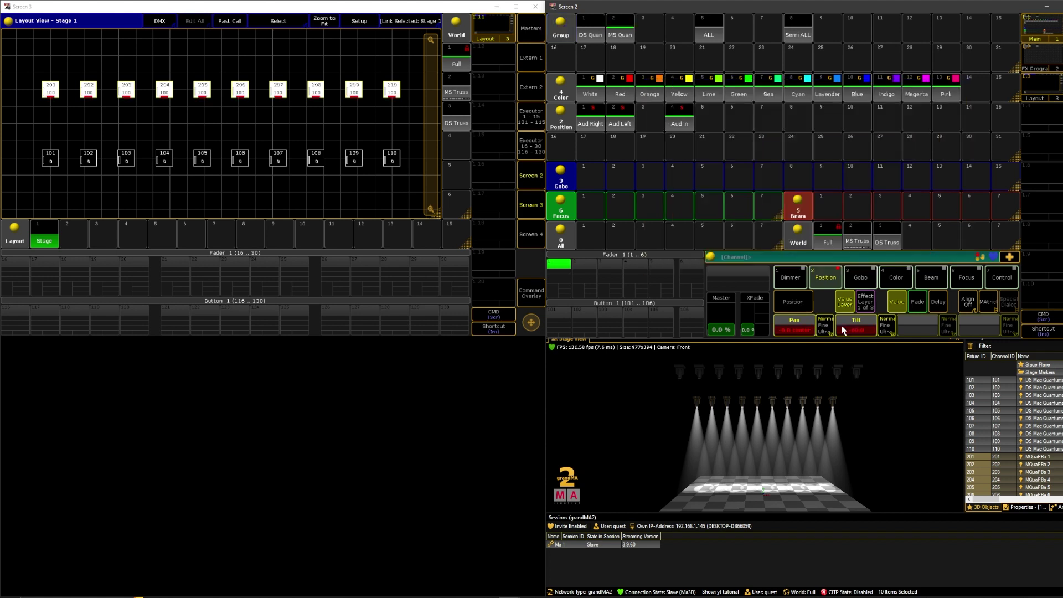
- Fan the MS Quan group's pan with the range -50 Thru 50
left_click(793, 333)
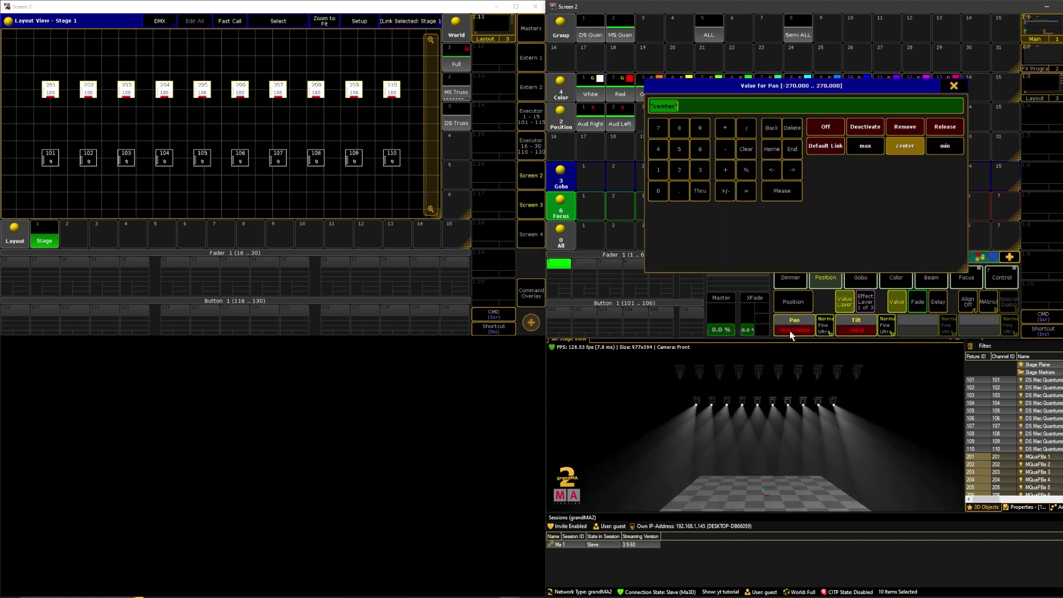
type("-50 Thru50")
key("Return")
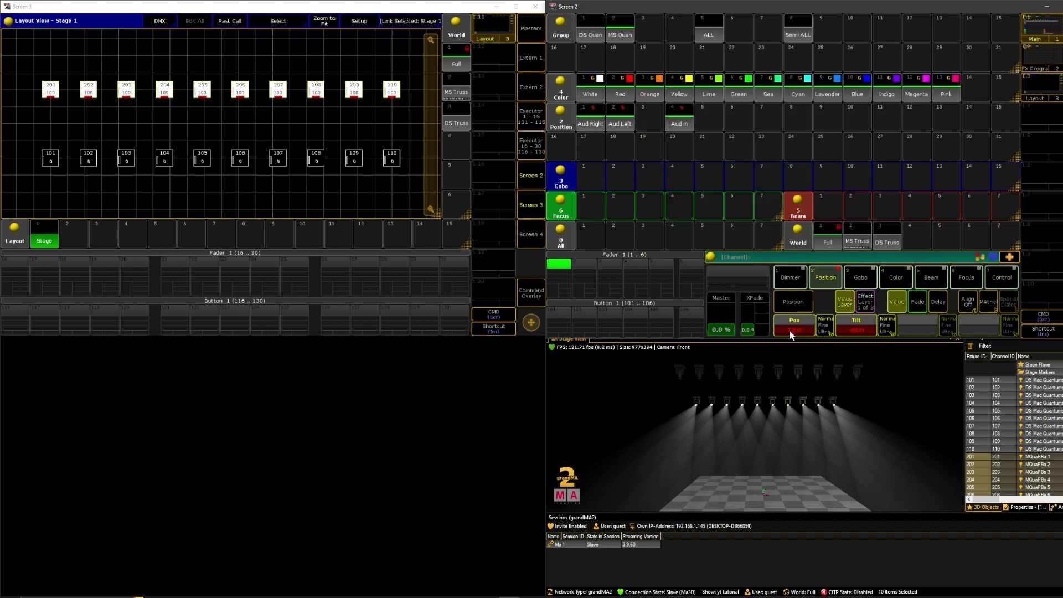
- Set the MS Quan group's pan range to 50 Thru -50 so the beams cross
left_click(800, 333)
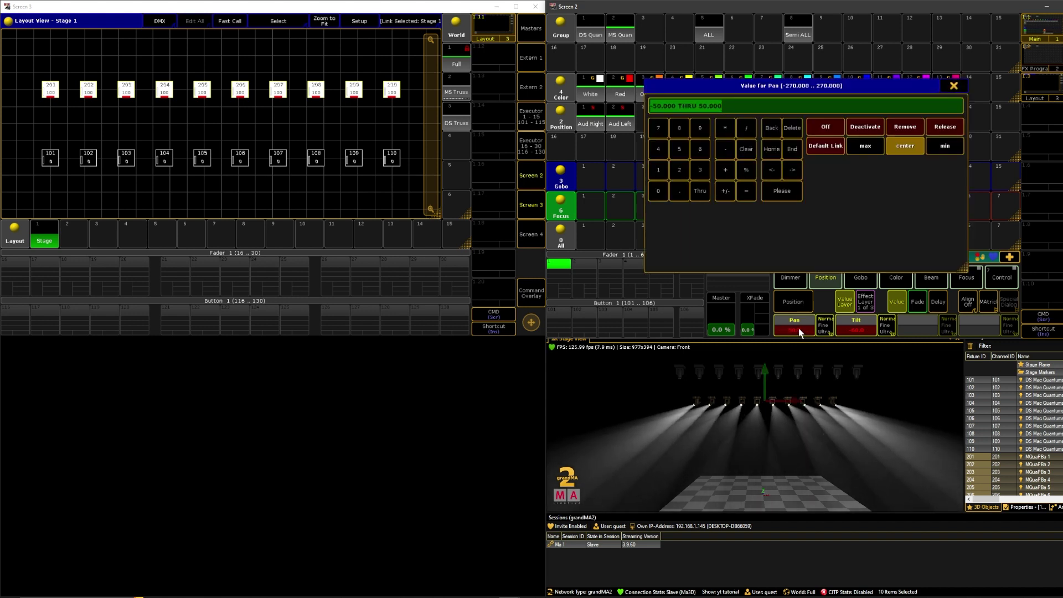
type("50 Theru")
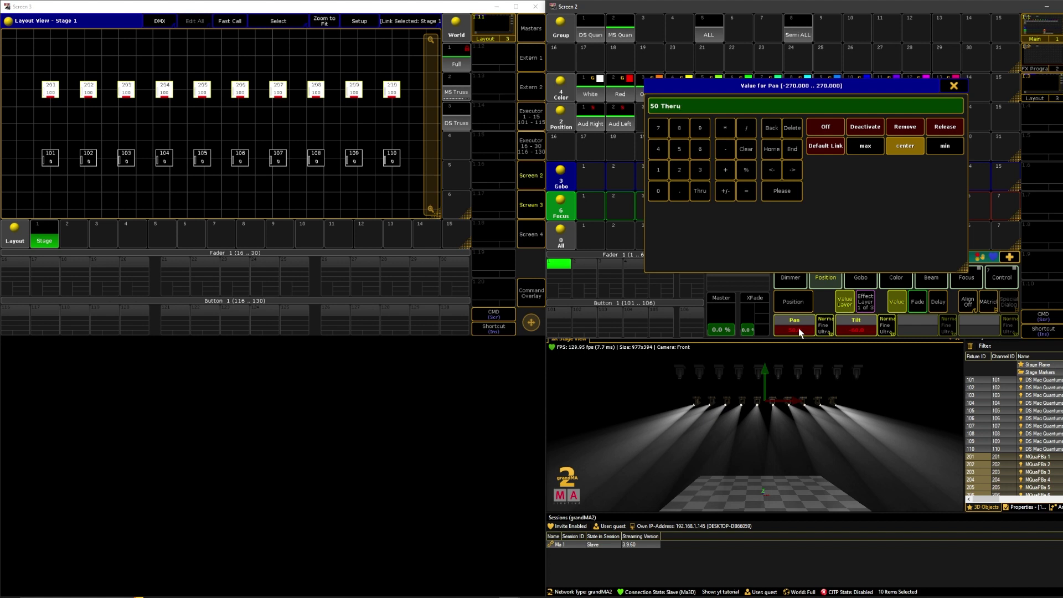
key("BackSpace")
key("BackSpace")
key("BackSpace")
type("ru -50")
key("Return")
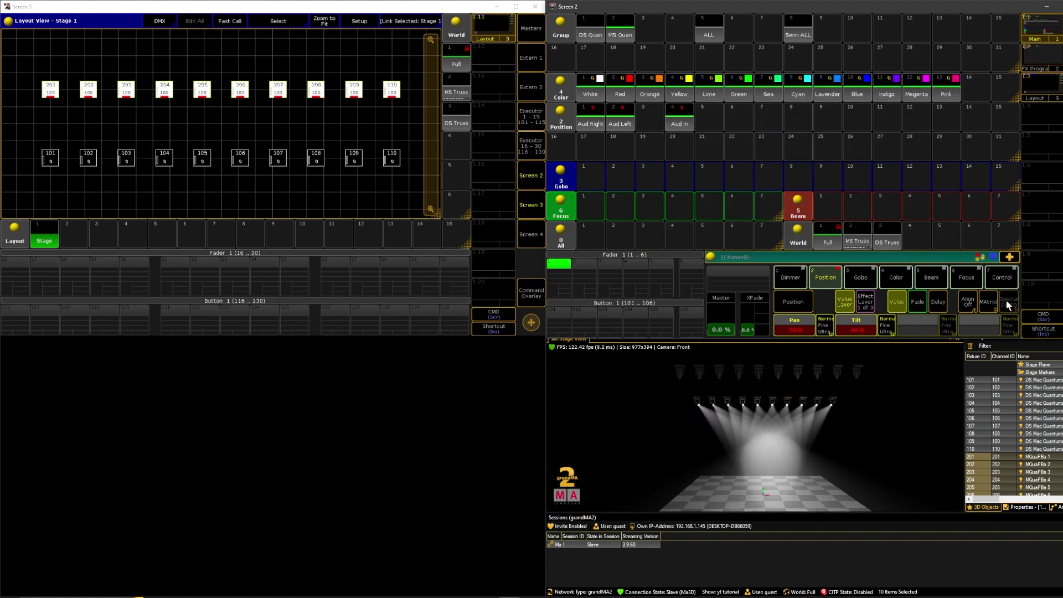
- Store the MS Quan pan and tilt values as position preset 7, and clear the programmer
left_click(1009, 257)
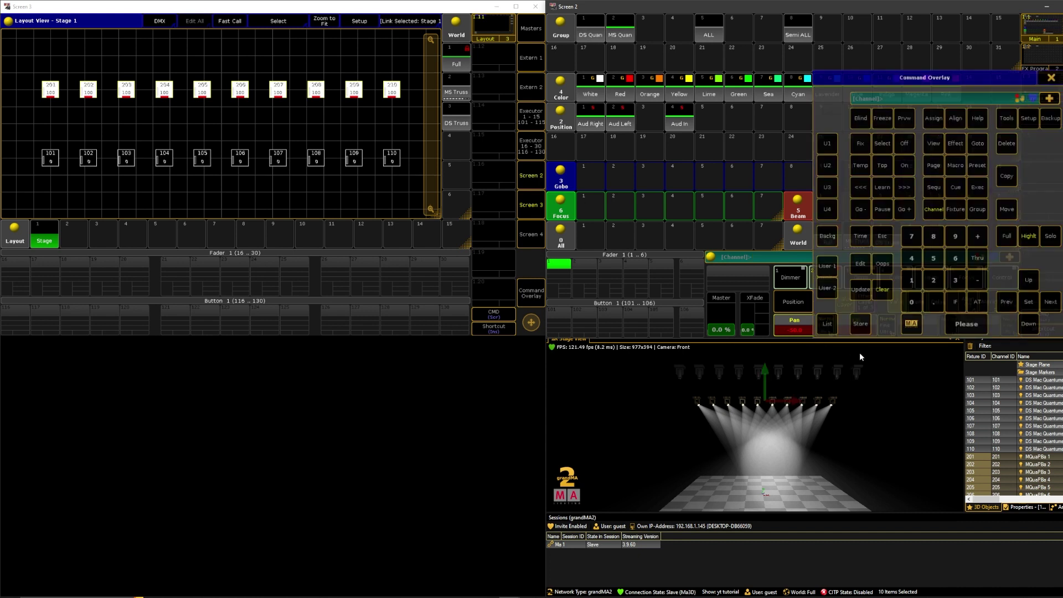
left_click(776, 119)
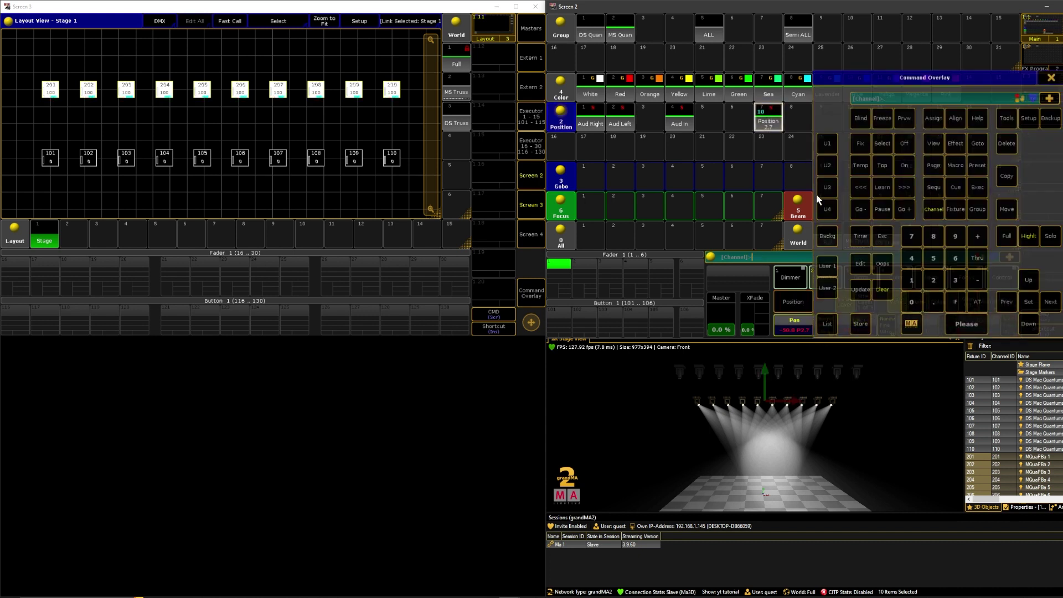
left_click(1053, 79)
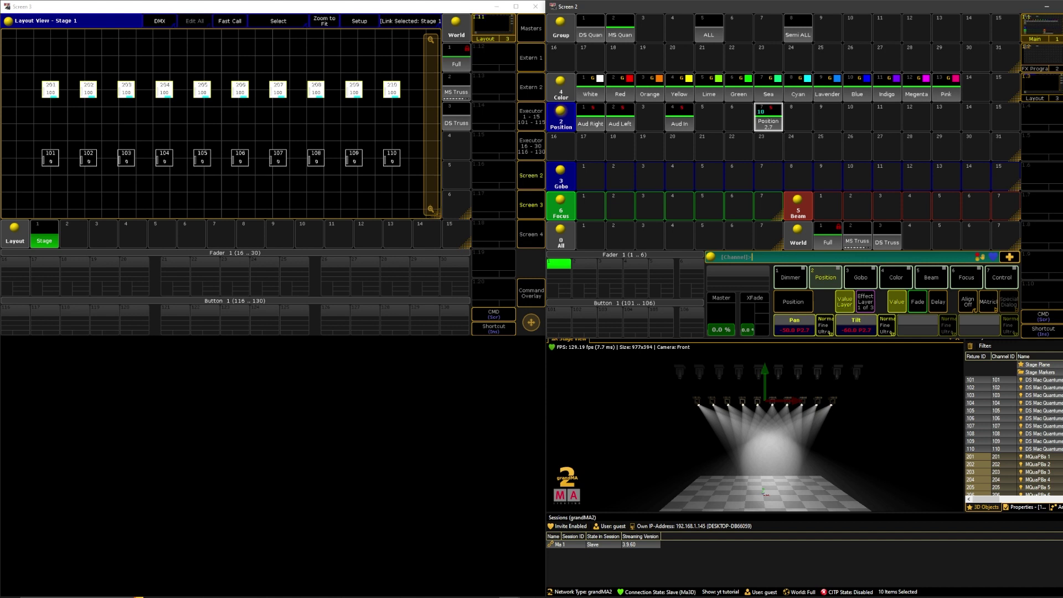
left_click(831, 257)
left_click(883, 290)
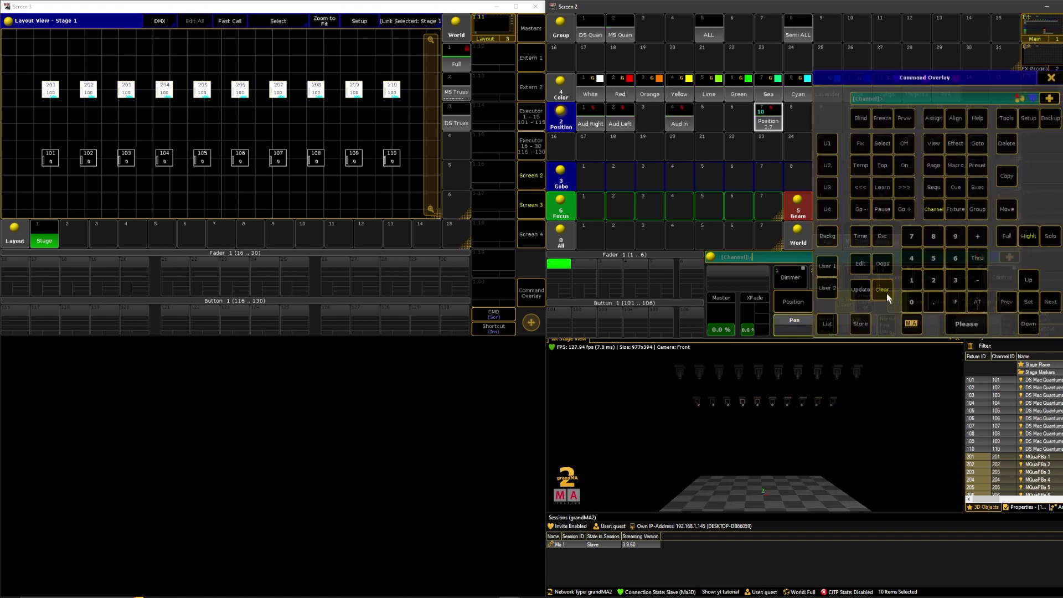
left_click(1051, 77)
- Select the DS Quan group and set its tilt to -60
left_click(591, 32)
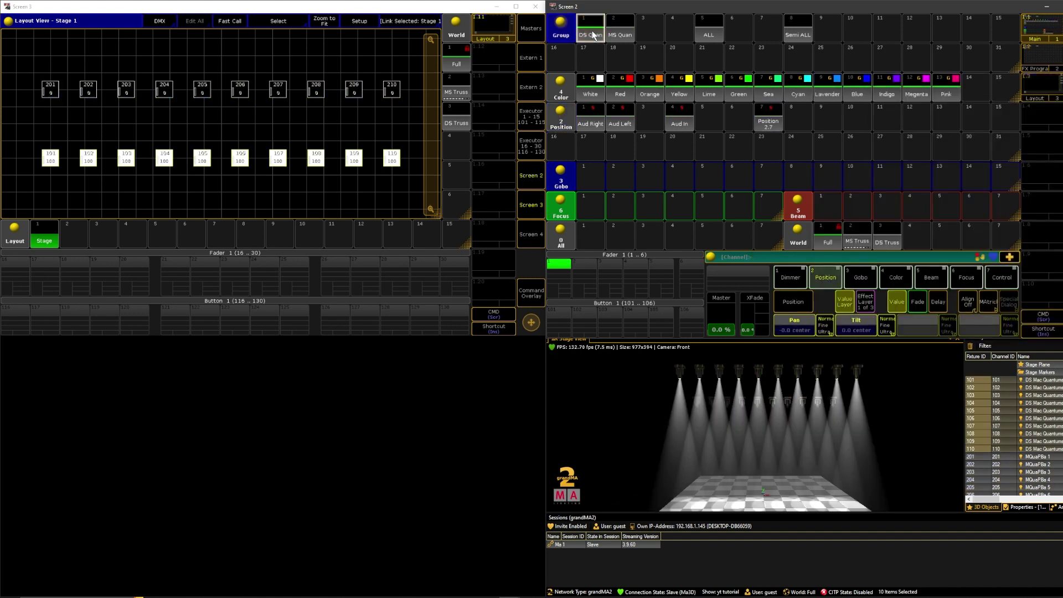
left_click(846, 330)
type("60")
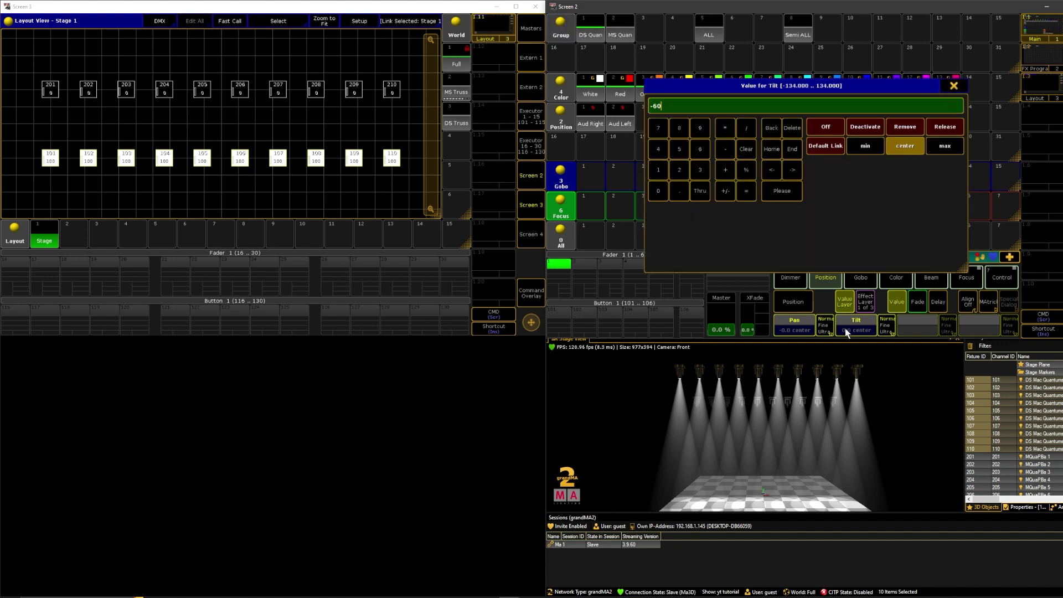
key("Return")
- Fan the DS Quan group's pan with the range 50 Thru -50
left_click(804, 328)
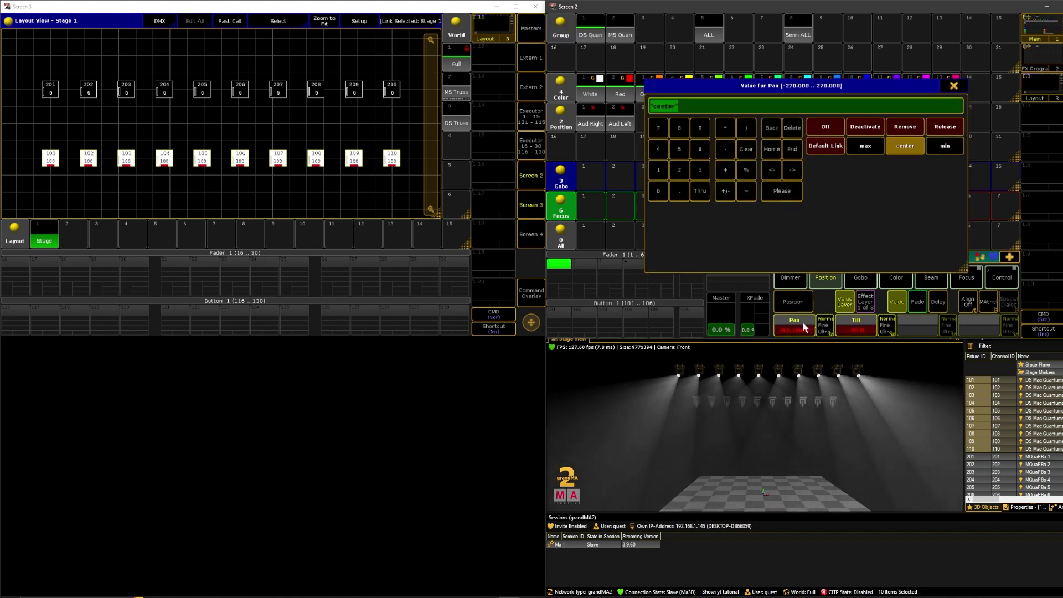
type("50 Thru -50")
key("Return")
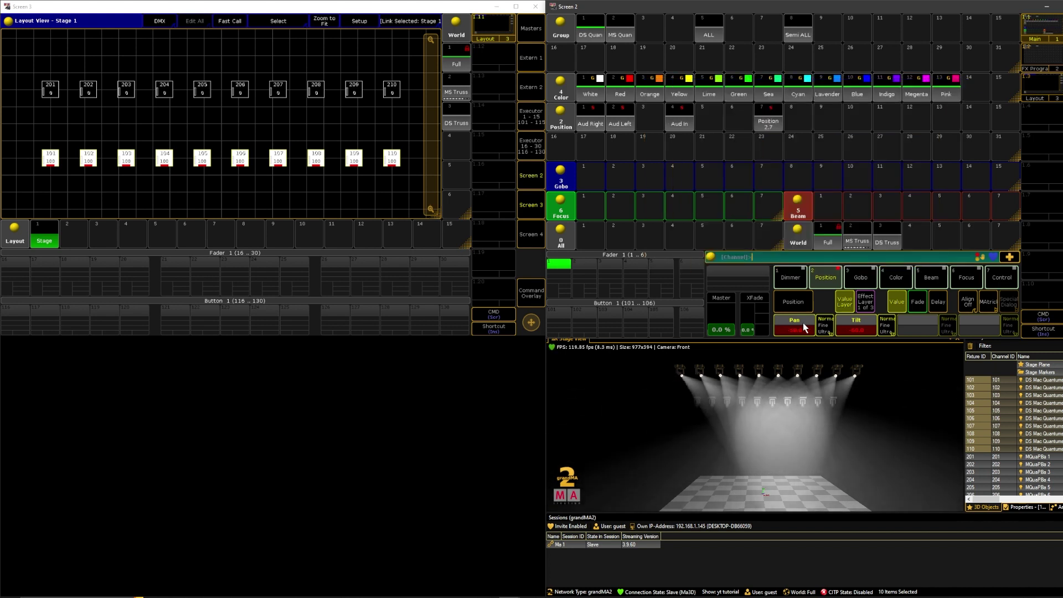
- Add the DS Quan pan and tilt values to the existing position preset 7, and clear the programmer
key("Scroll_Lock")
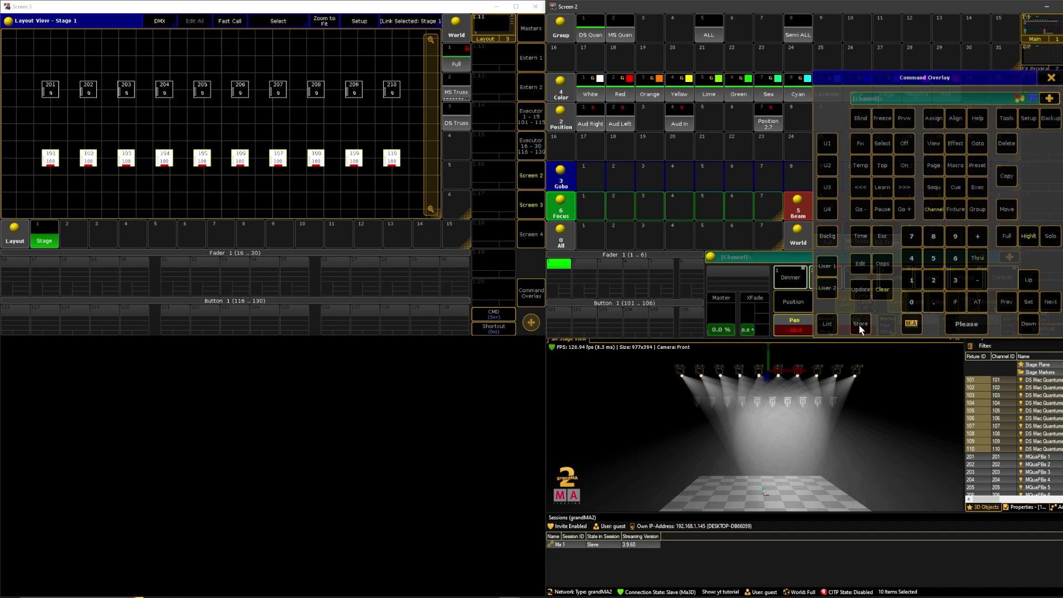
left_click(859, 326)
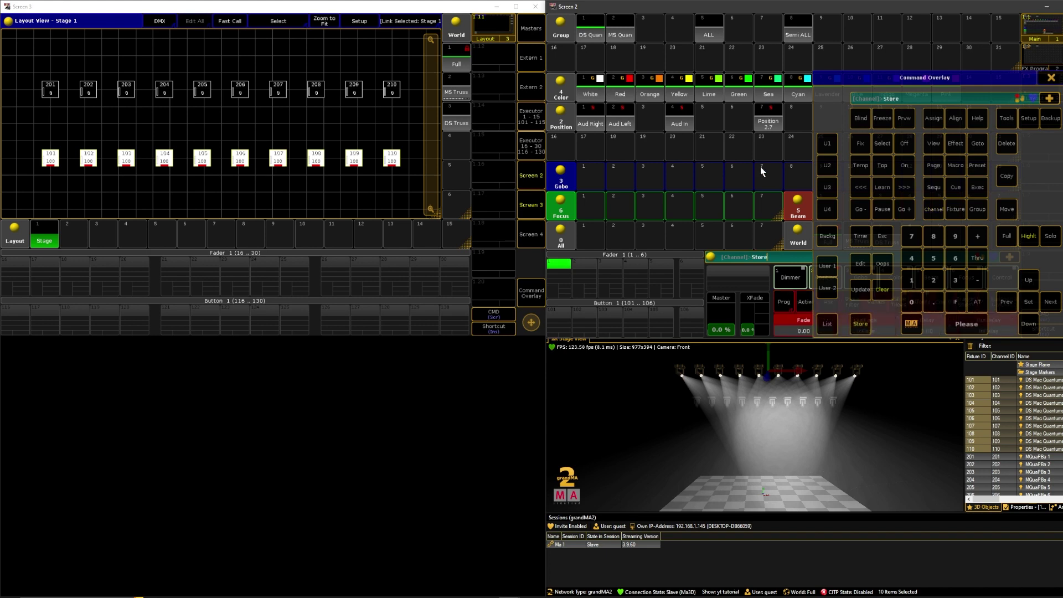
left_click(767, 123)
left_click(785, 152)
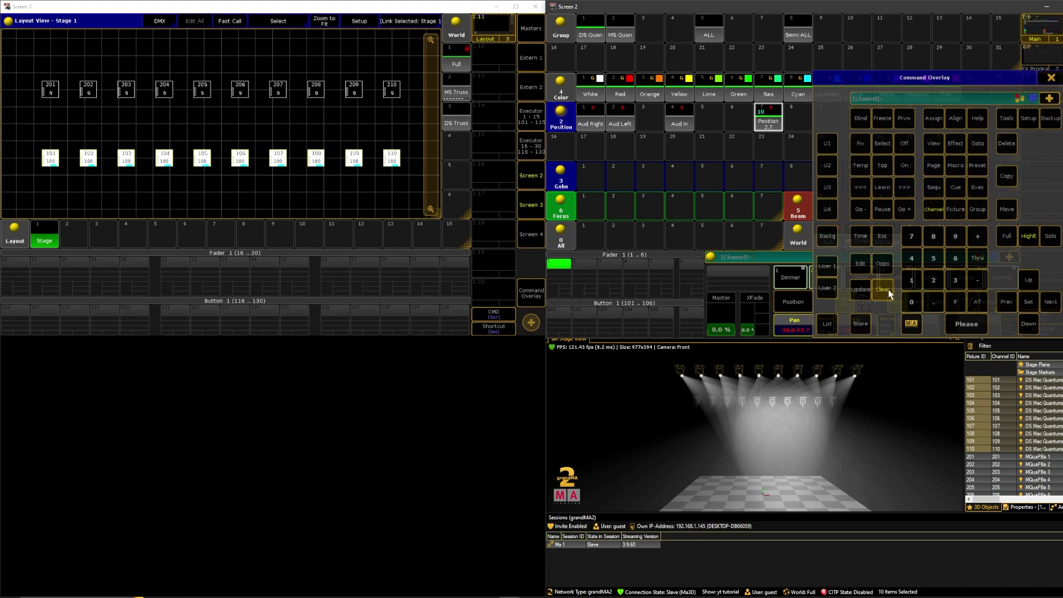
left_click(888, 290)
left_click(779, 154)
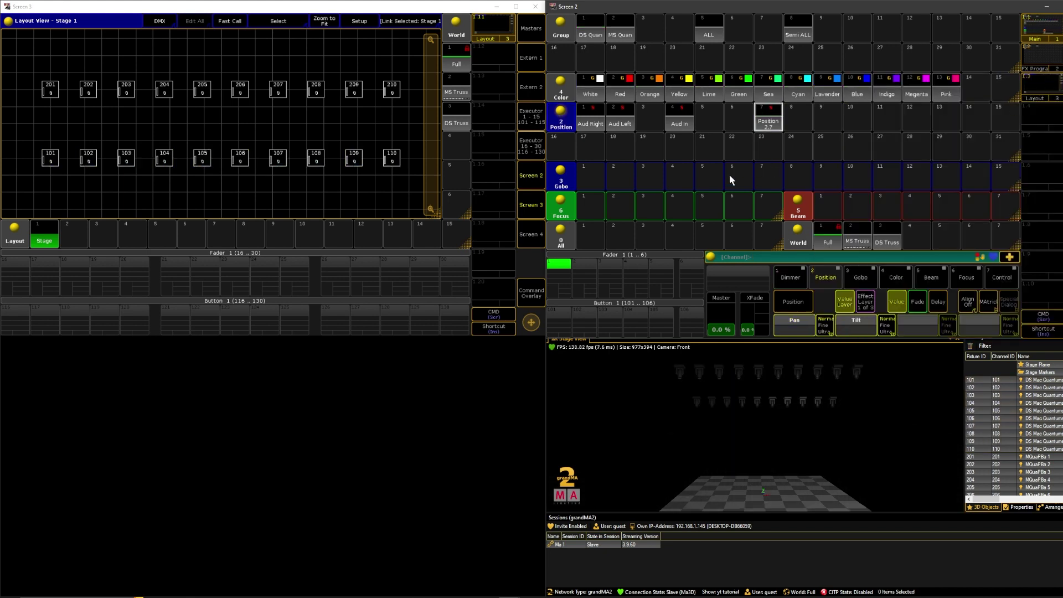
- Recall position preset 7, Aud Right, Aud Left and Aud In to compare their beams, finish on preset 7, and clear the programmer
left_click(769, 121)
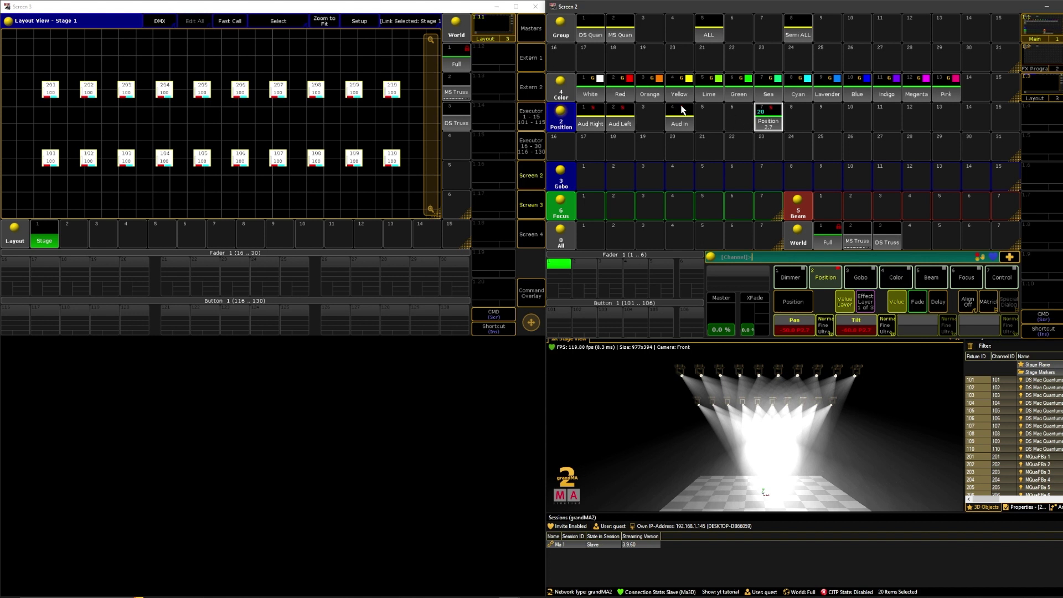
left_click(600, 119)
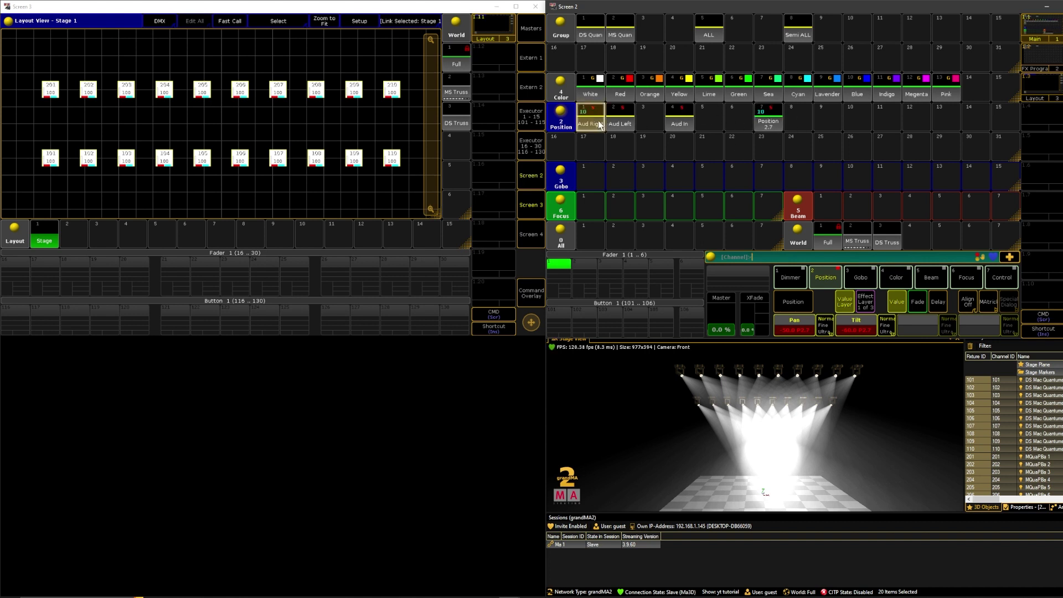
left_click(621, 121)
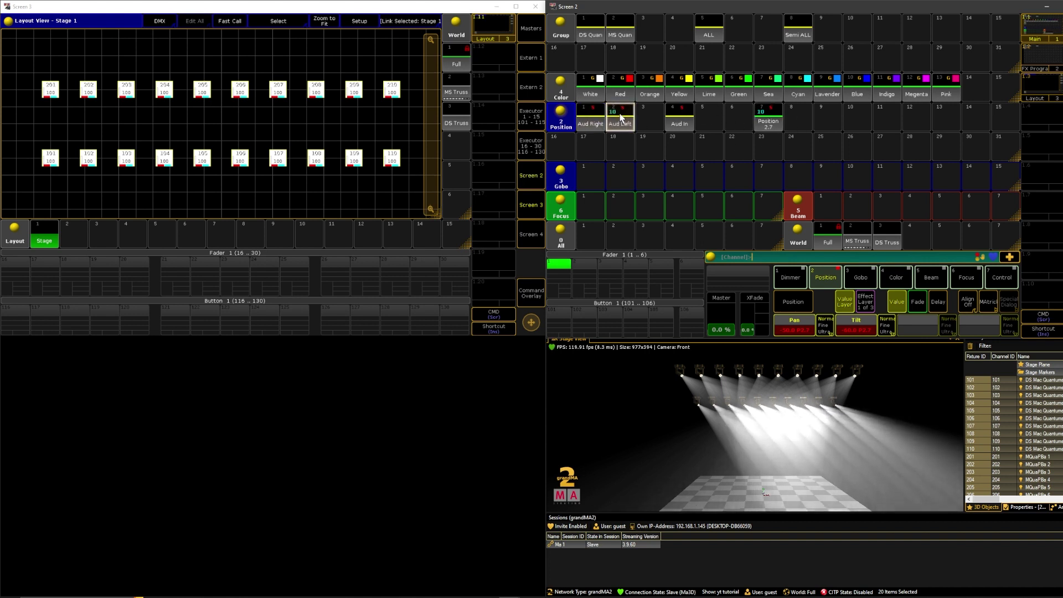
left_click(675, 119)
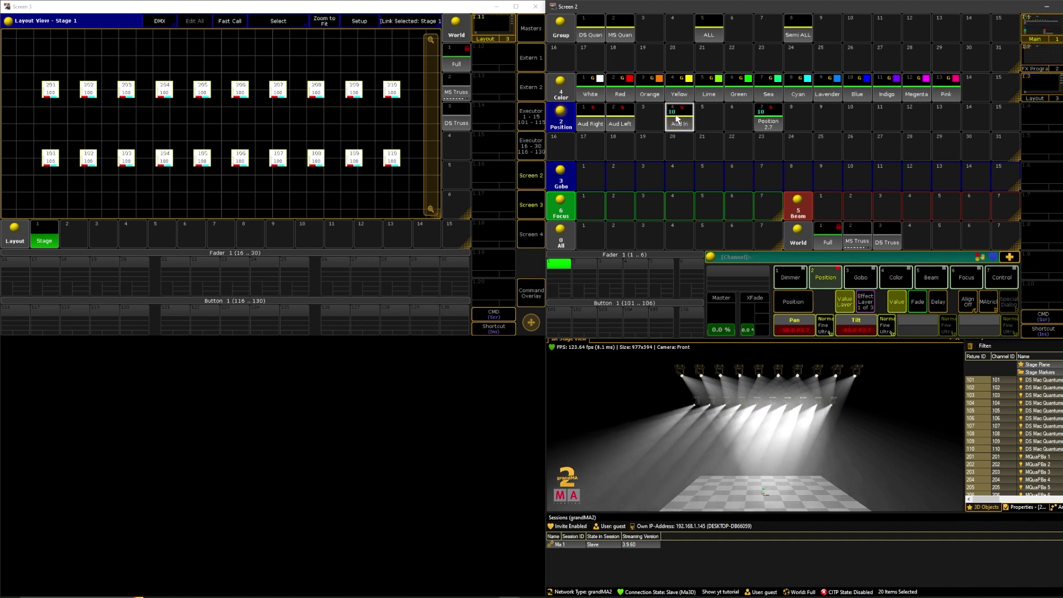
left_click(769, 117)
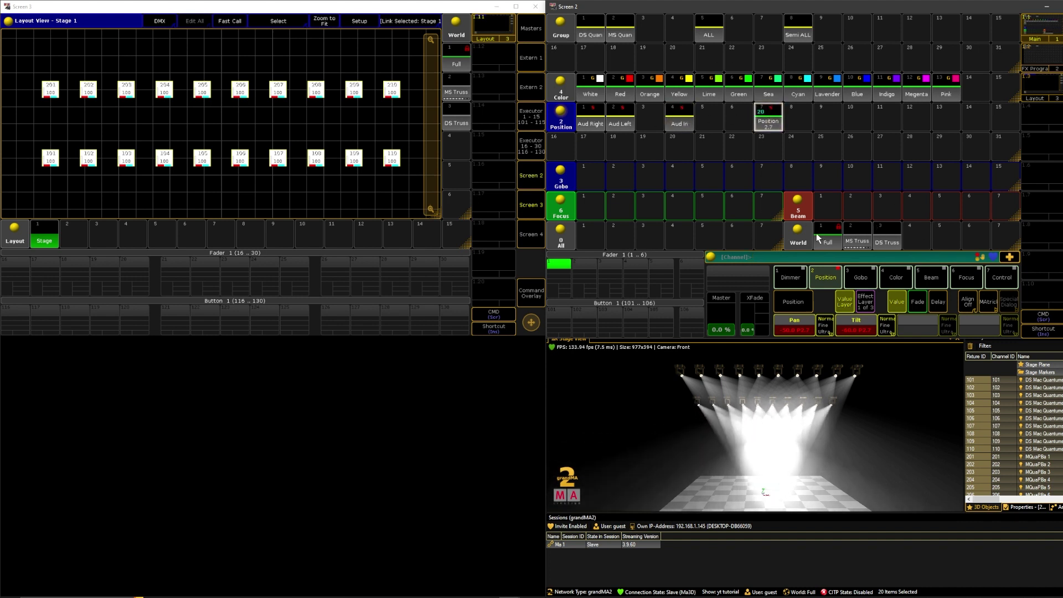
left_click(1037, 315)
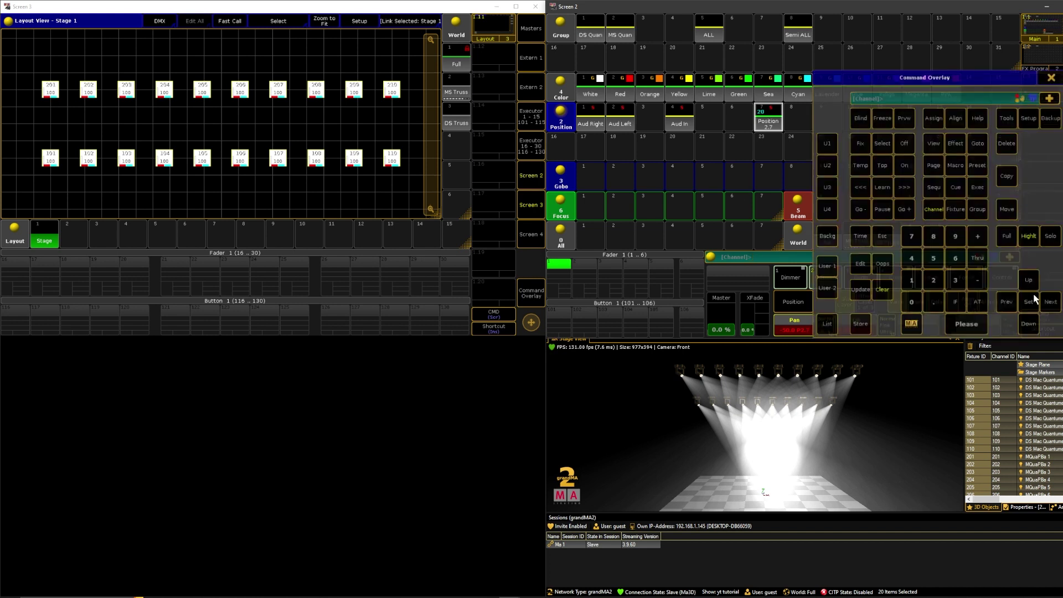
triple_click(883, 290)
left_click(1051, 78)
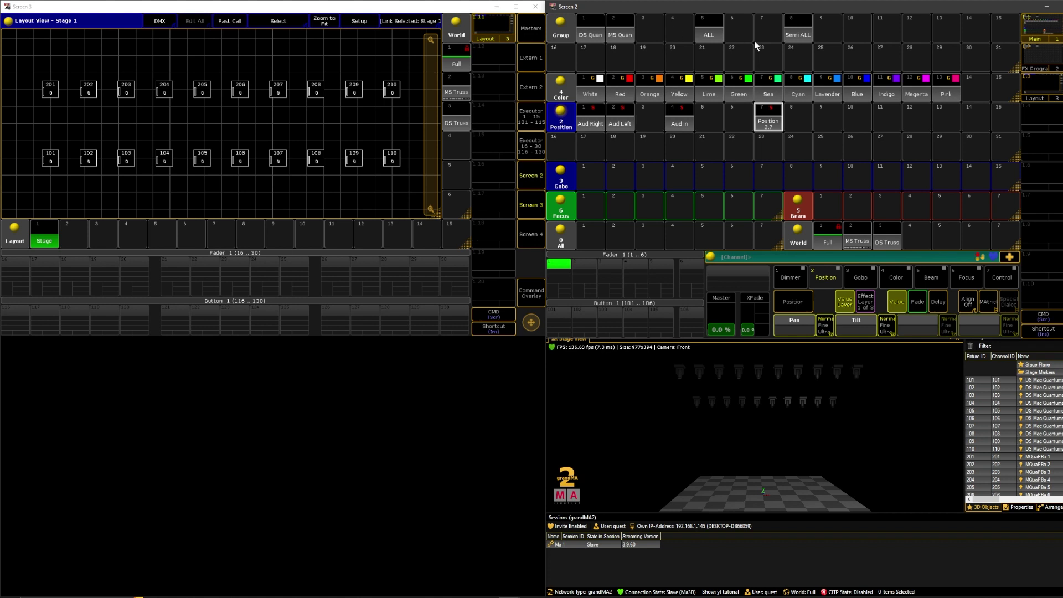
- Select the Semi ALL group and set its tilt to -60
left_click(795, 34)
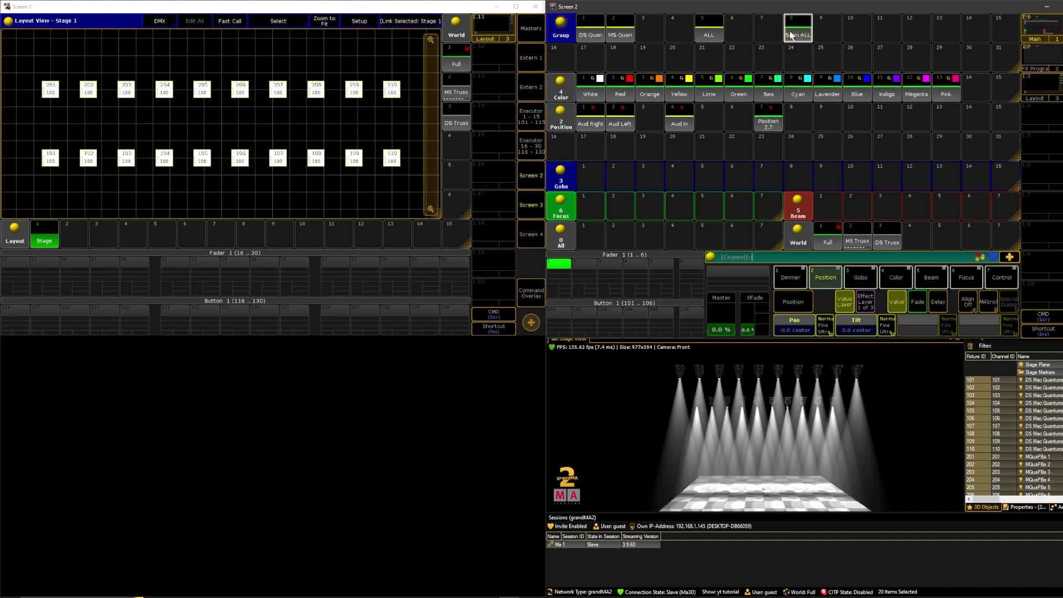
left_click(854, 331)
type("-60")
key("Return")
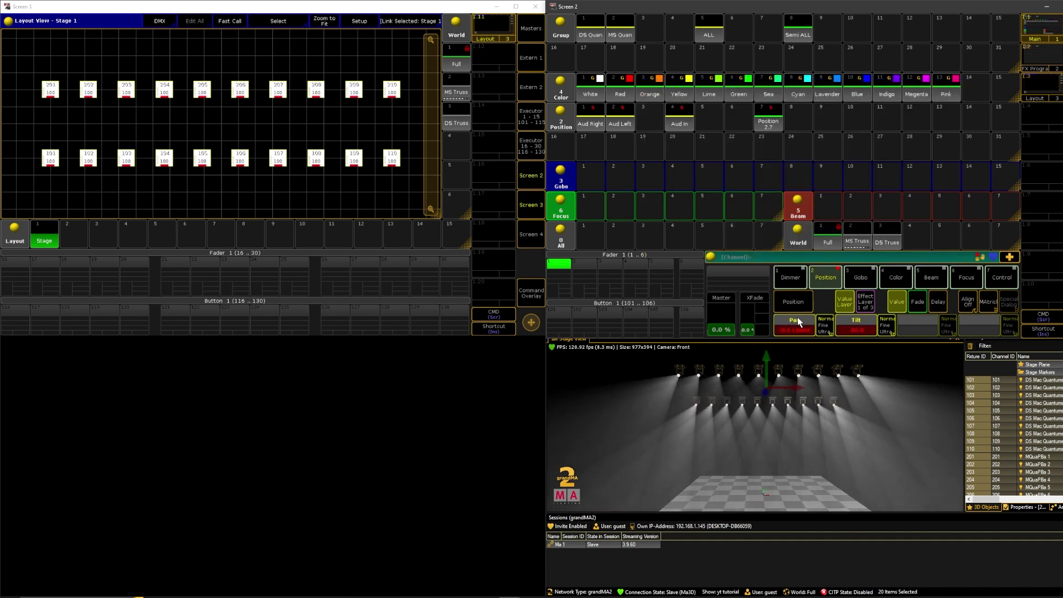
- Store the Semi ALL group's tilted position as position preset 10
left_click(1044, 315)
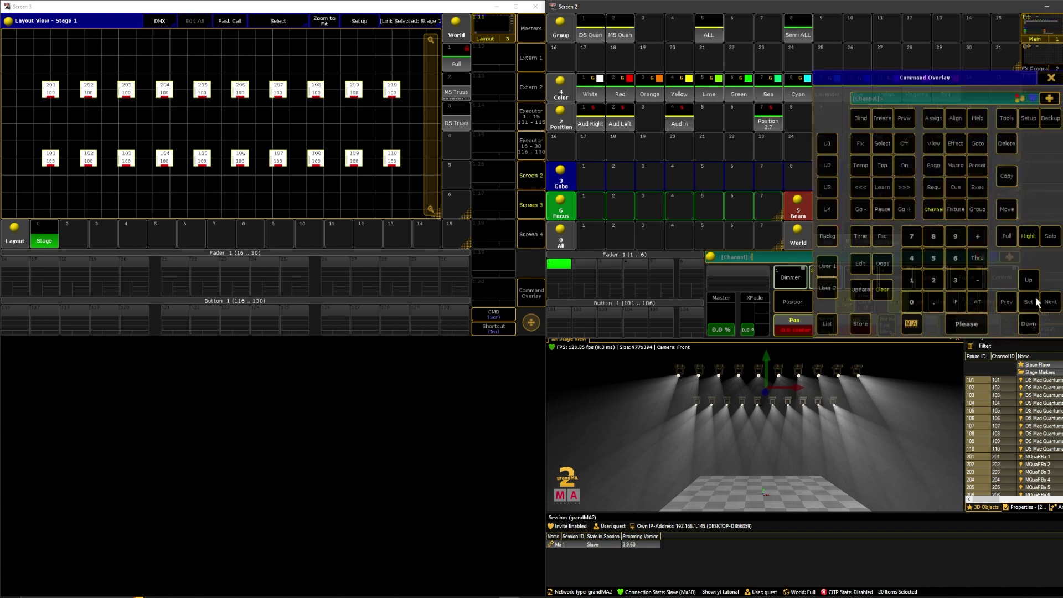
left_click(861, 324)
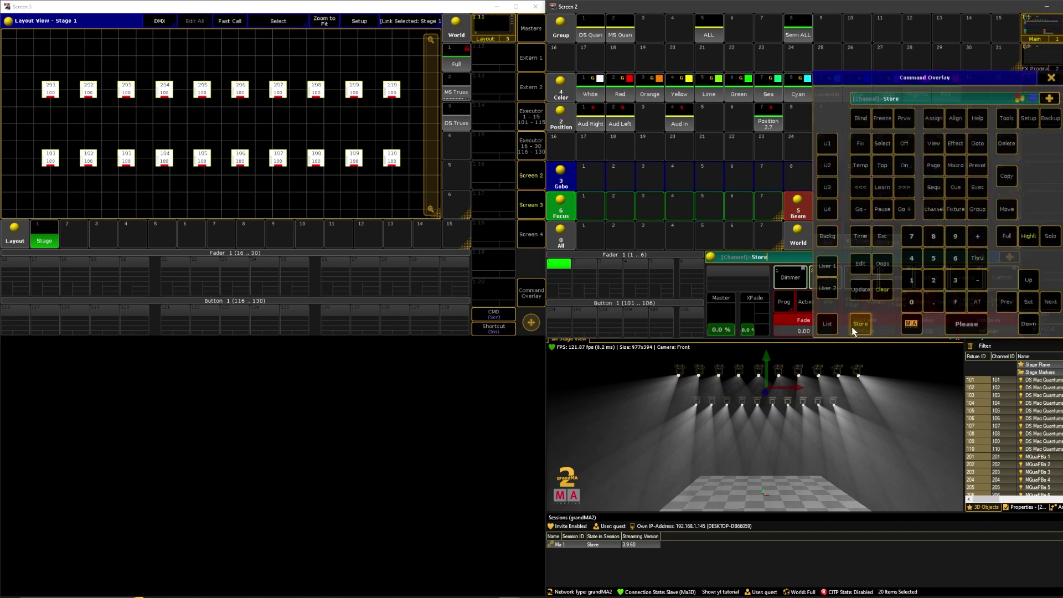
left_click(1052, 79)
left_click(857, 119)
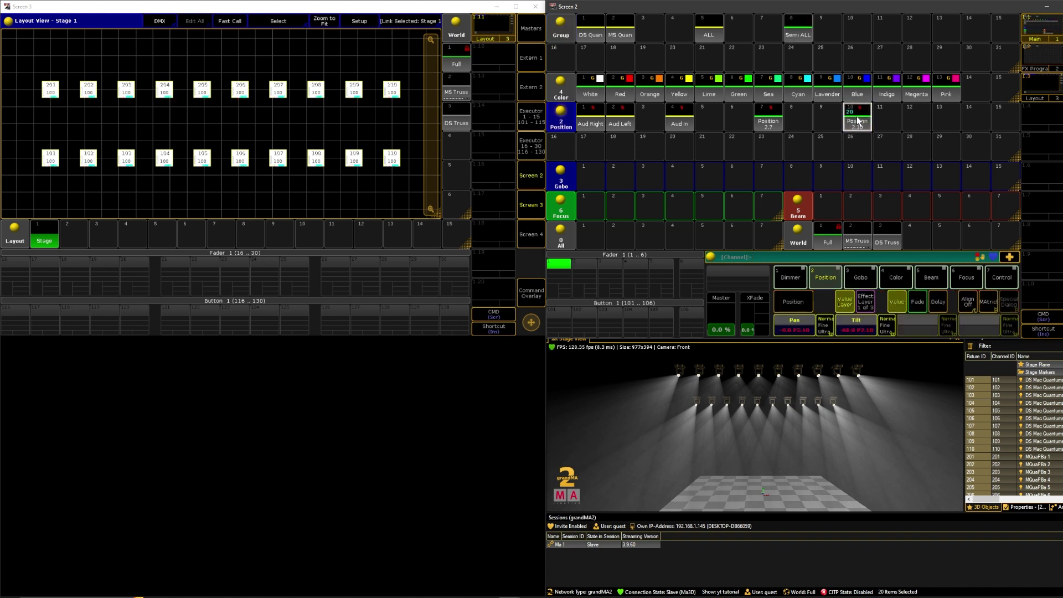
- Label position preset 10 as Aud Out
key("l")
left_click(858, 121)
type("Aud Out")
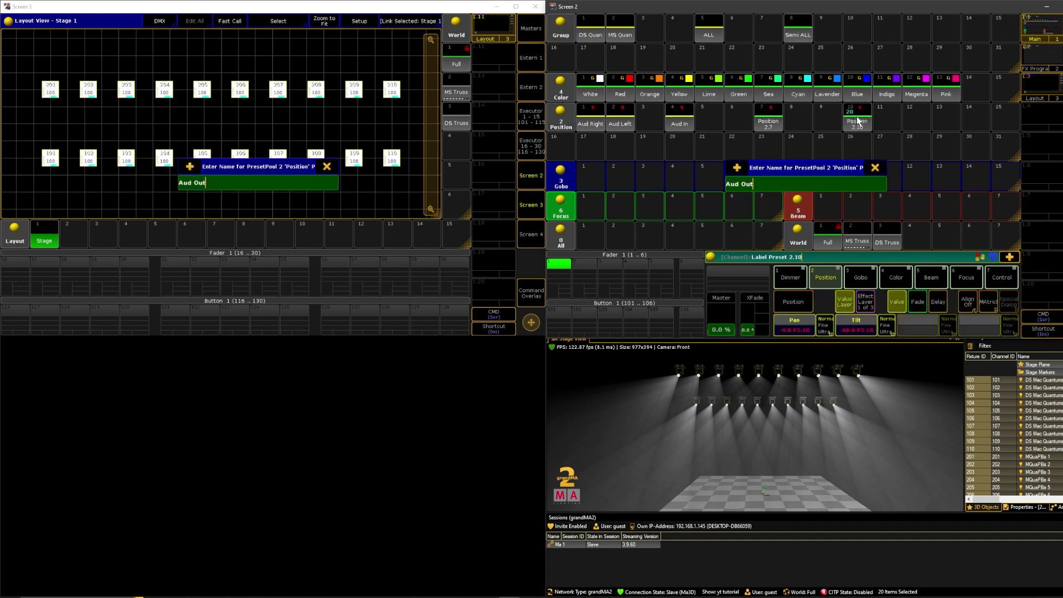
key("Return")
- Recall position preset 7 on the selected fixtures and label it Aud All in
left_click(771, 122)
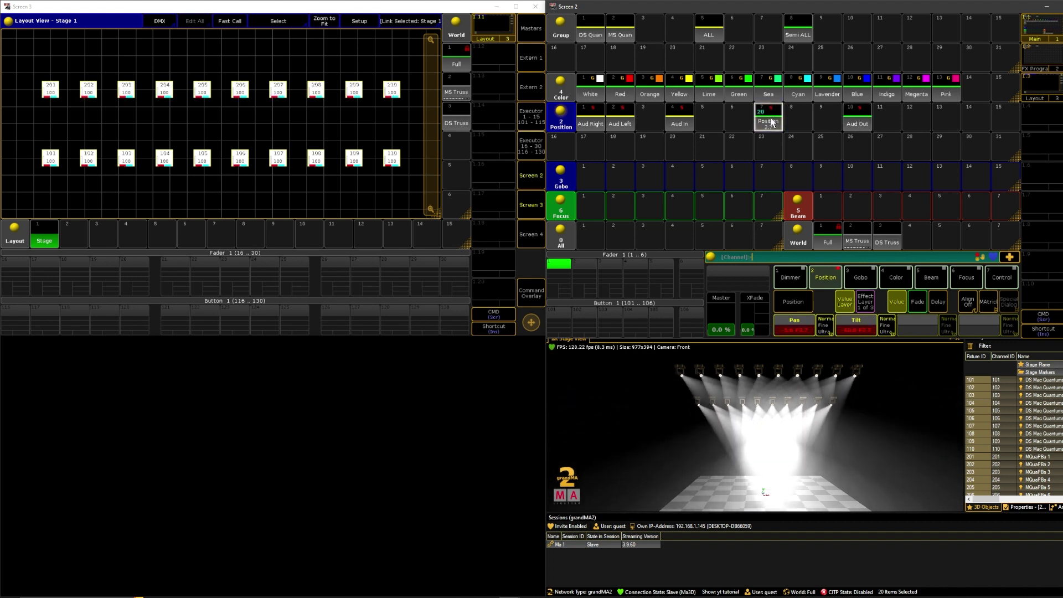
key("l")
left_click(772, 121)
type("Aud Allin")
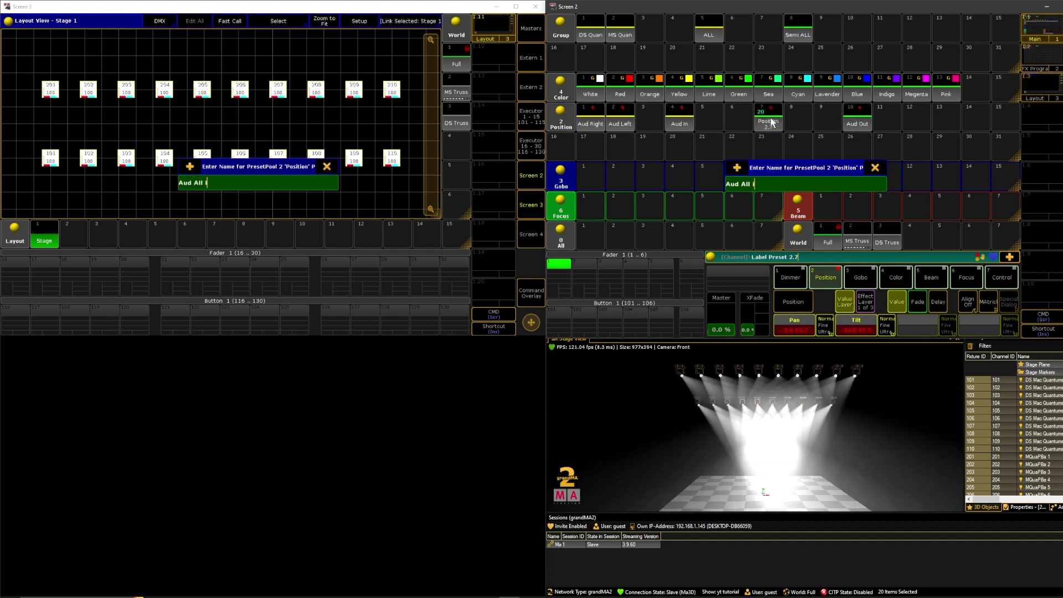
key("Return")
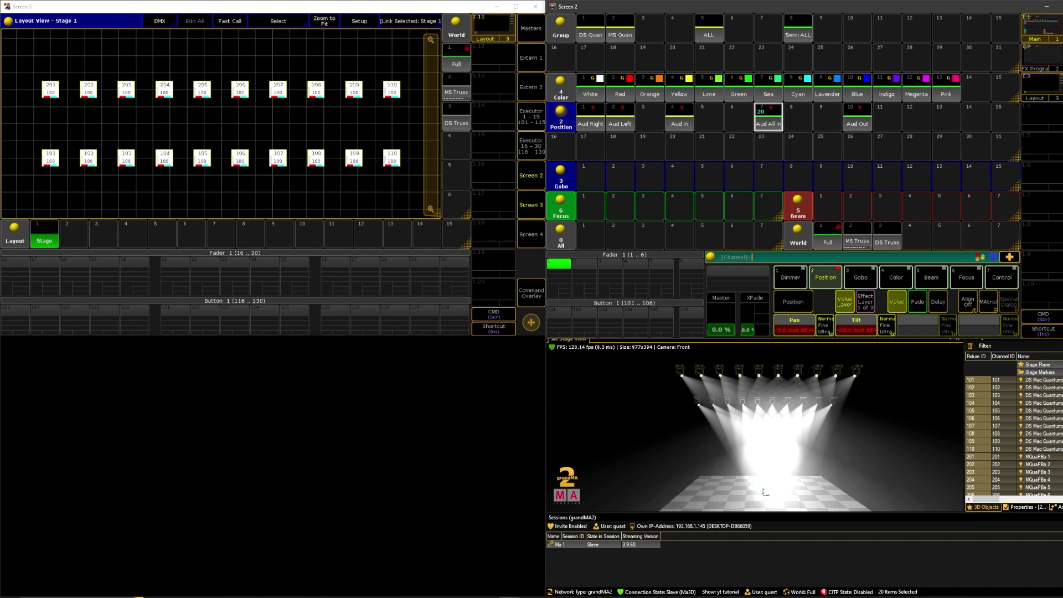
- Save the current show, return to the stage layout and preset pools, and recall the Aud Out position preset
left_click(1010, 257)
left_click(1050, 118)
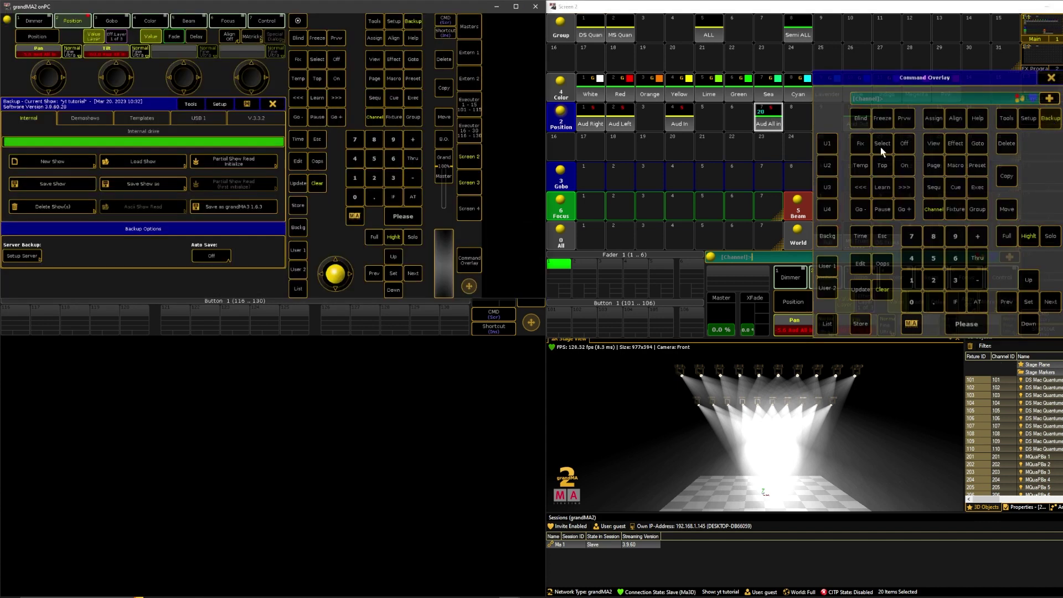
left_click(54, 187)
left_click(274, 105)
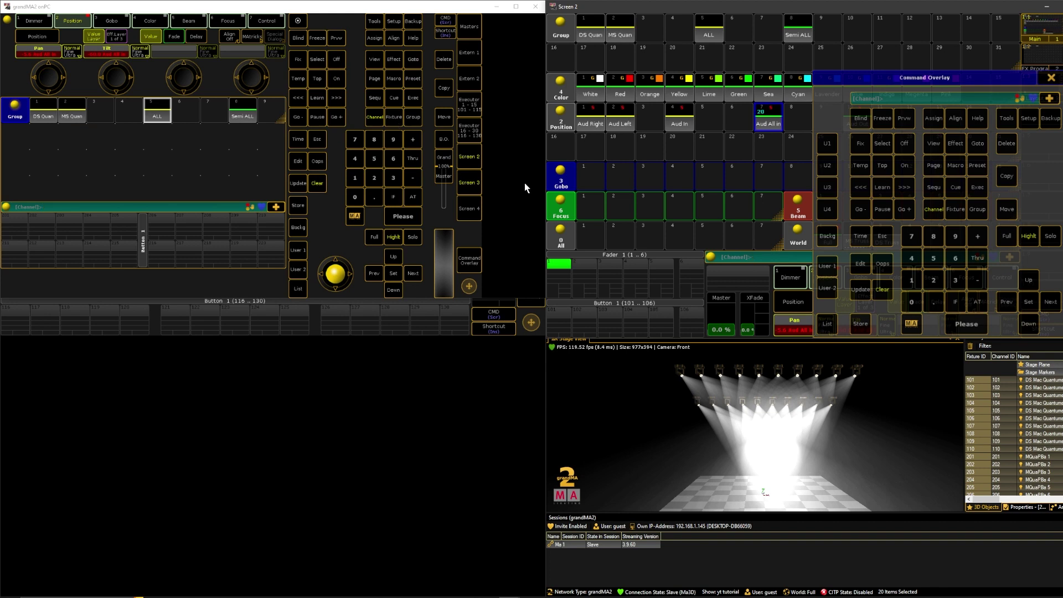
left_click(468, 182)
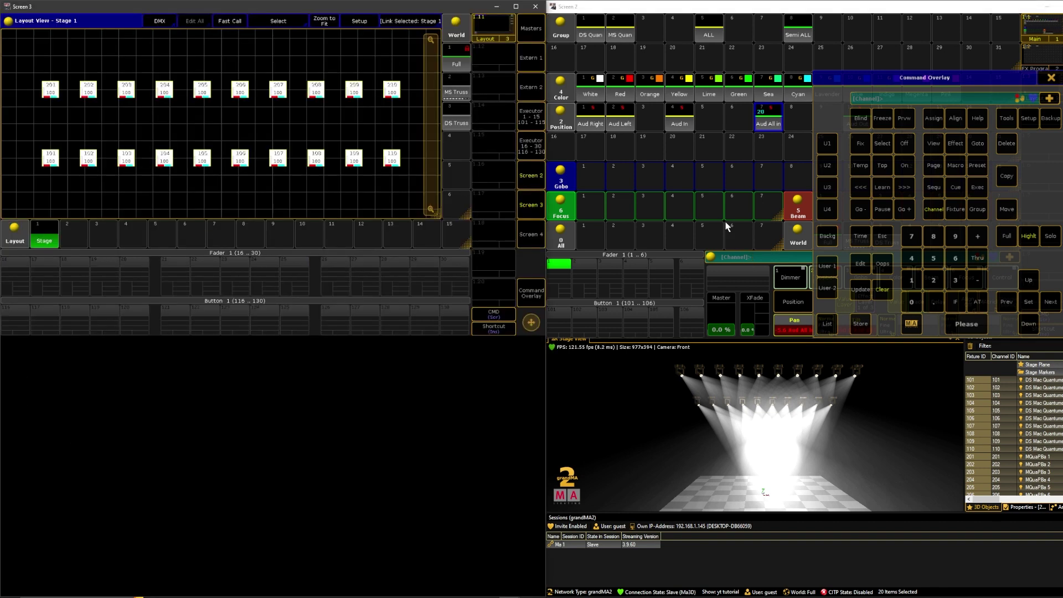
left_click(1050, 78)
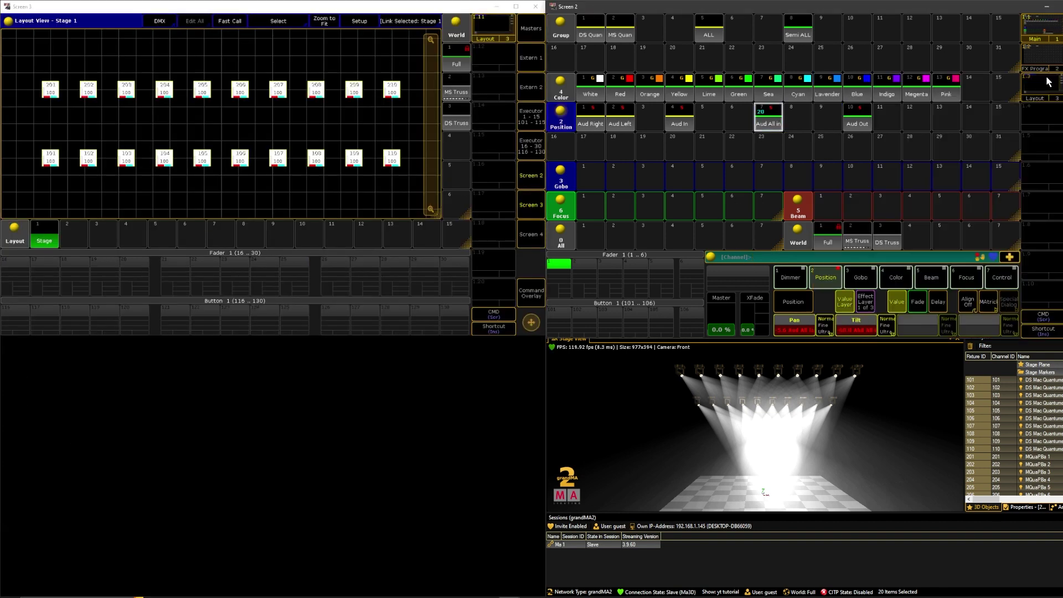
left_click(856, 121)
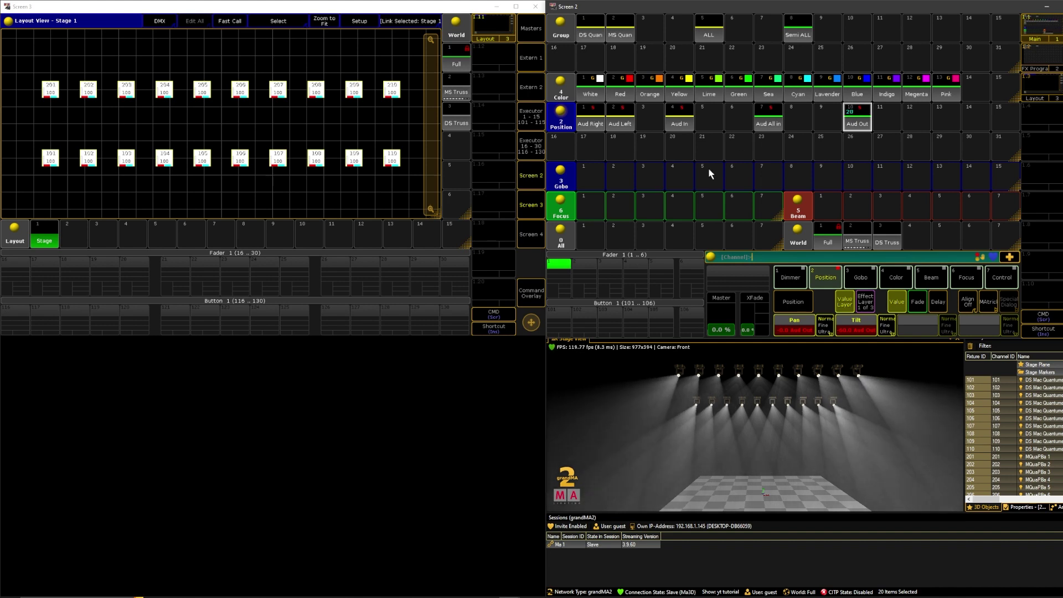